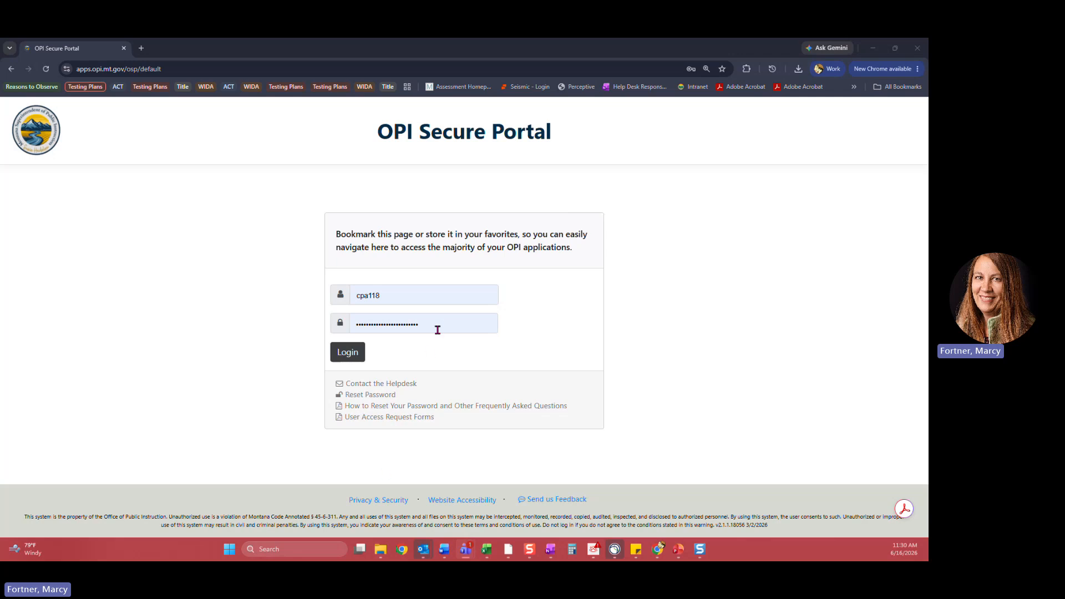
Step: Replace the saved password with the account password and log in to the OPI Secure Portal
{"action": "left_click_drag", "start_coordinate": [437, 328], "coordinate": [331, 333]}
{"action": "key", "text": "BackSpace"}
{"action": "type", "text": "••"}
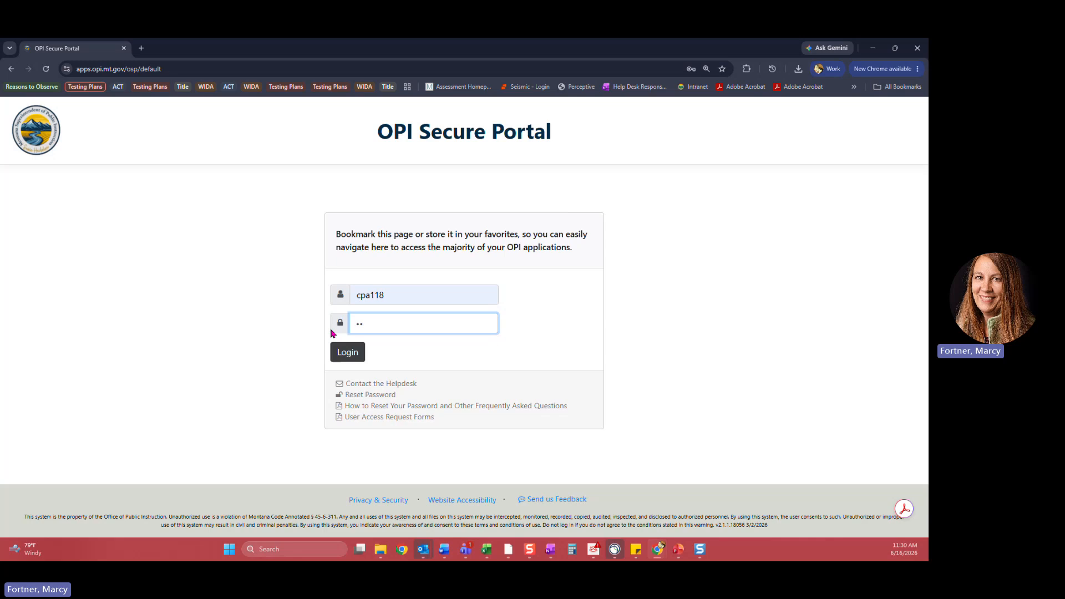
{"action": "type", "text": "••••••••••••••••••••••"}
{"action": "left_click", "coordinate": [343, 355]}
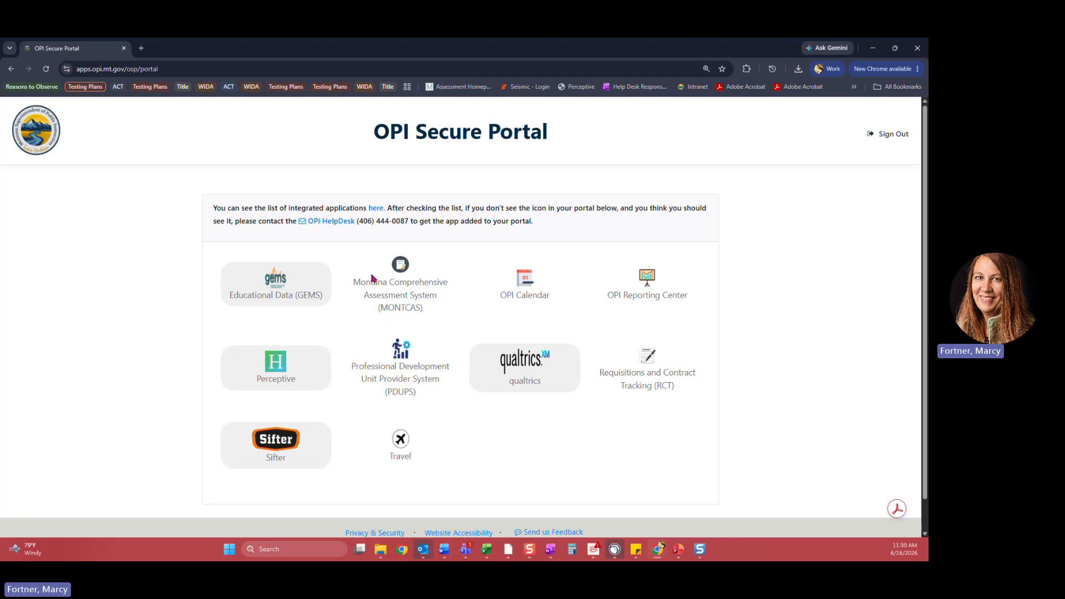
Step: Open the Montana Comprehensive Assessment System application and go to its Enter Reasons for Nonparticipation form
{"action": "left_click", "coordinate": [408, 301]}
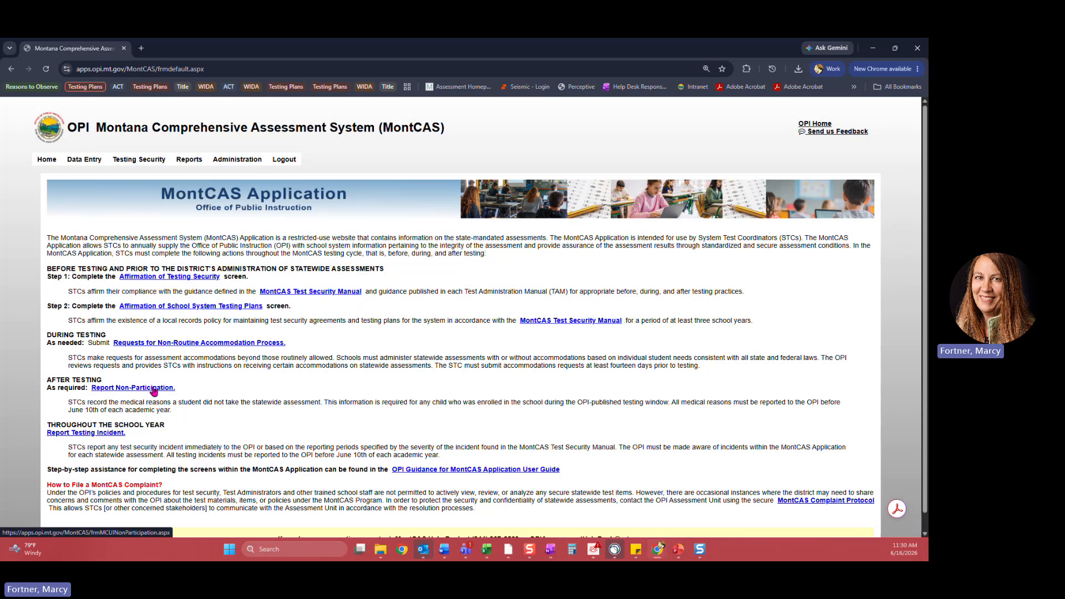
{"action": "mouse_move", "coordinate": [95, 166]}
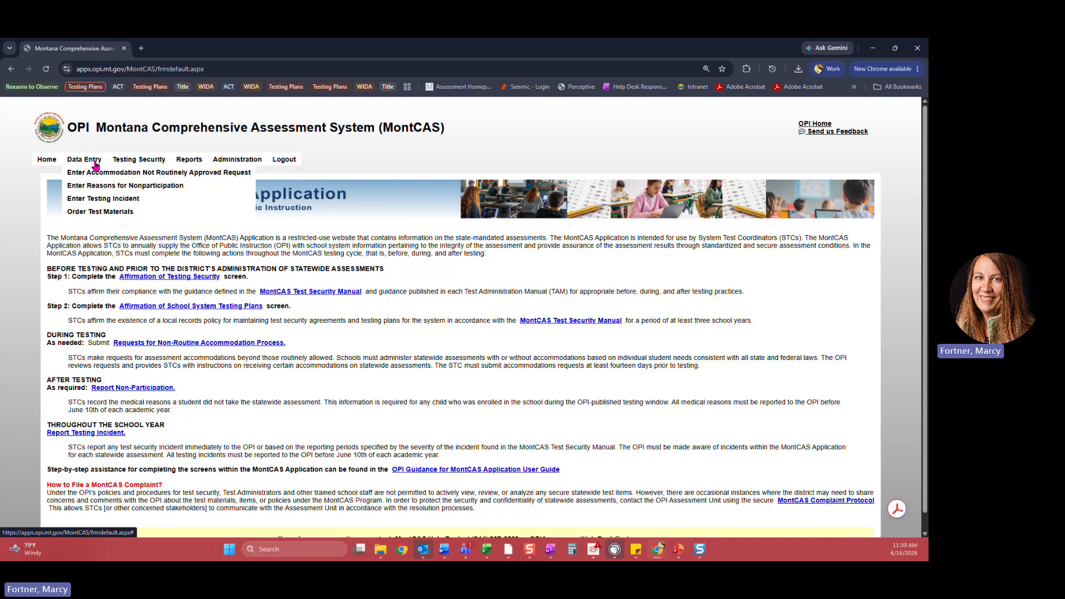
{"action": "left_click", "coordinate": [95, 188]}
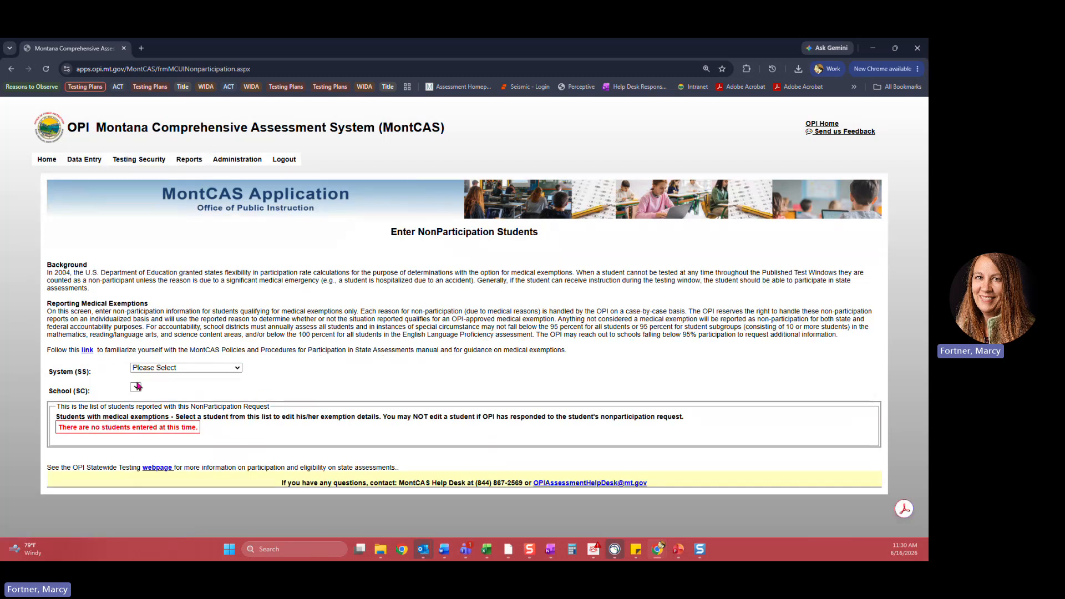
Step: Select Sunnydale Public Schools as the system and view the students reported for Mystic Falls High School - DC01
{"action": "left_click", "coordinate": [237, 369]}
{"action": "left_click", "coordinate": [198, 139]}
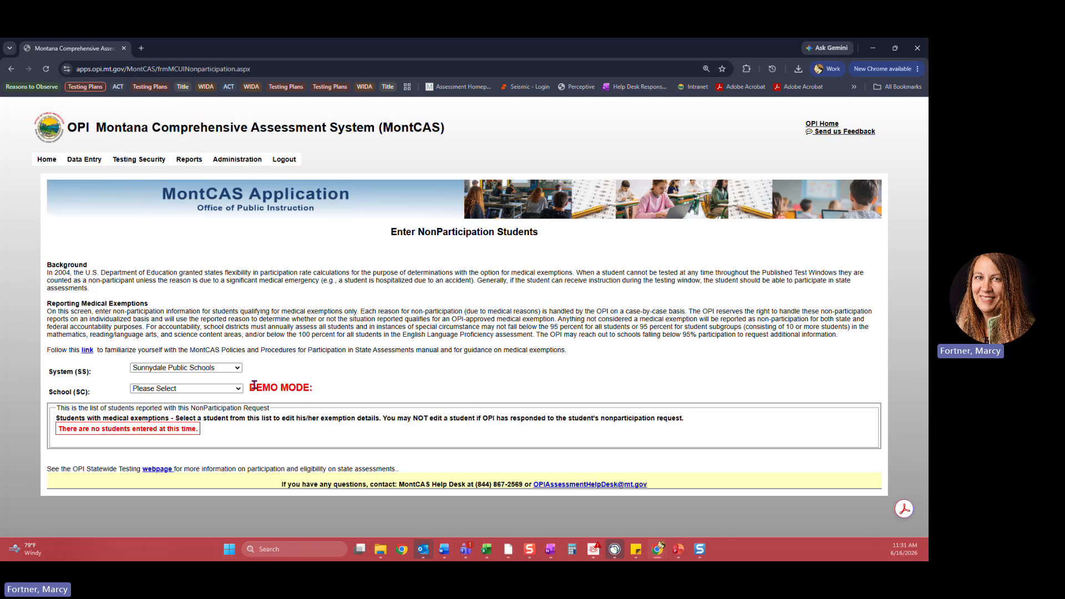
{"action": "left_click", "coordinate": [238, 389]}
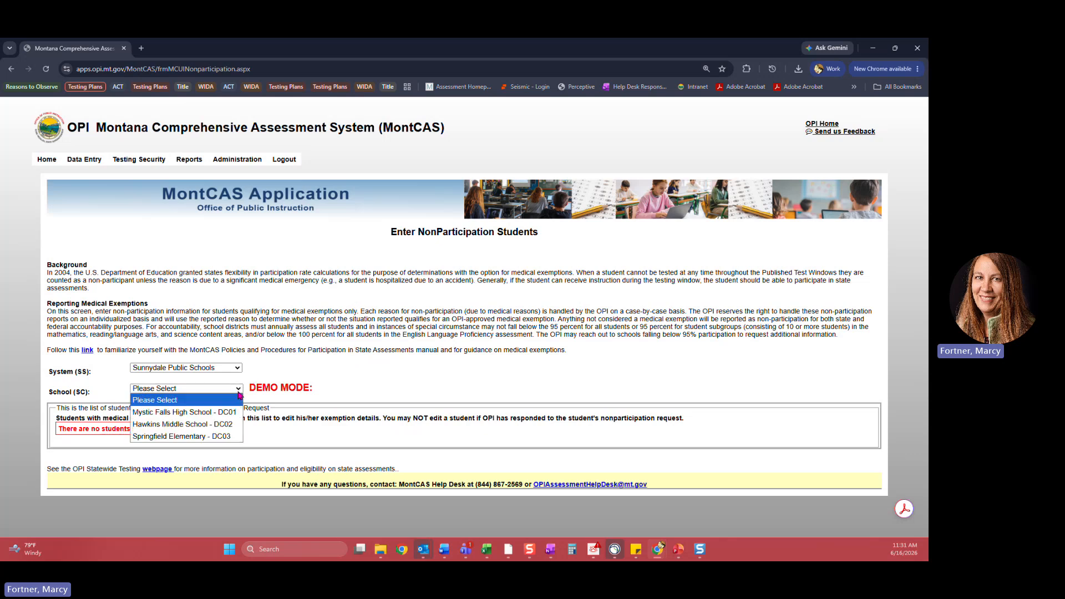
{"action": "left_click", "coordinate": [210, 412]}
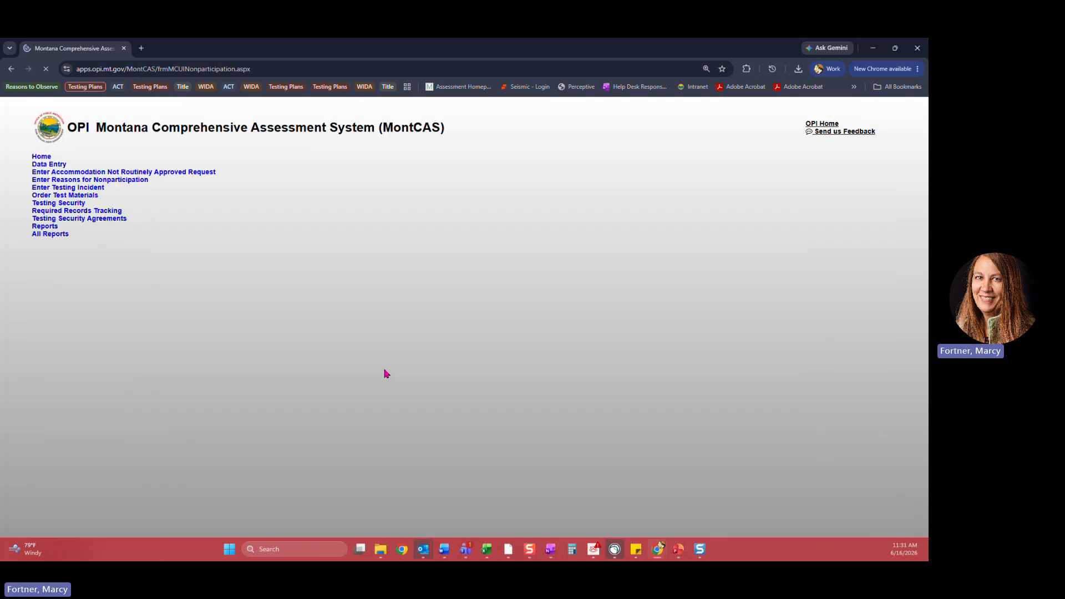
{"action": "scroll", "coordinate": [539, 288], "scroll_direction": "down", "scroll_amount": 1}
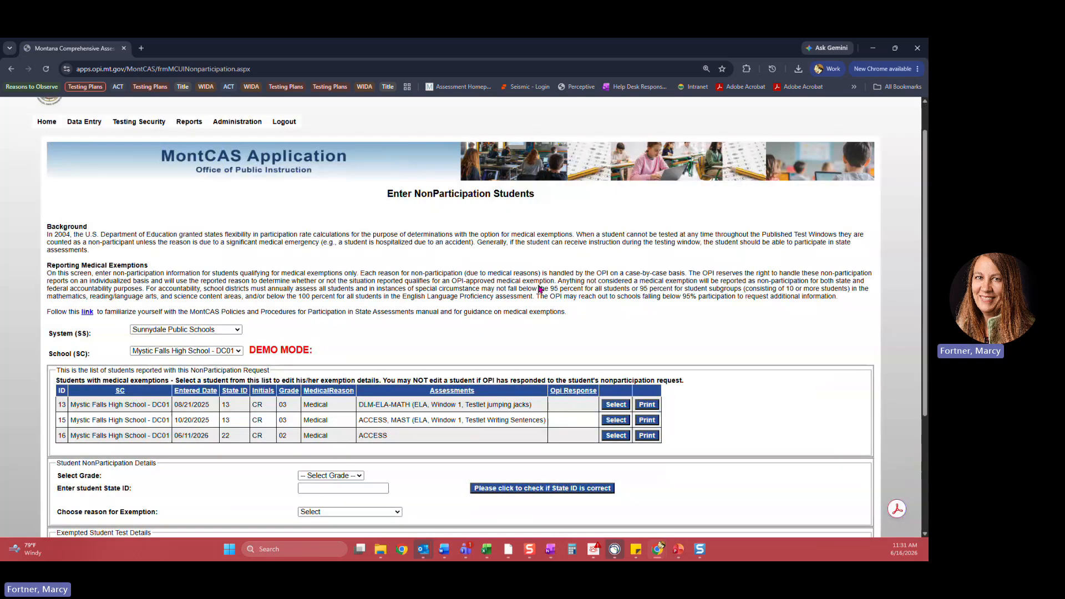
{"action": "scroll", "coordinate": [539, 289], "scroll_direction": "down", "scroll_amount": 1}
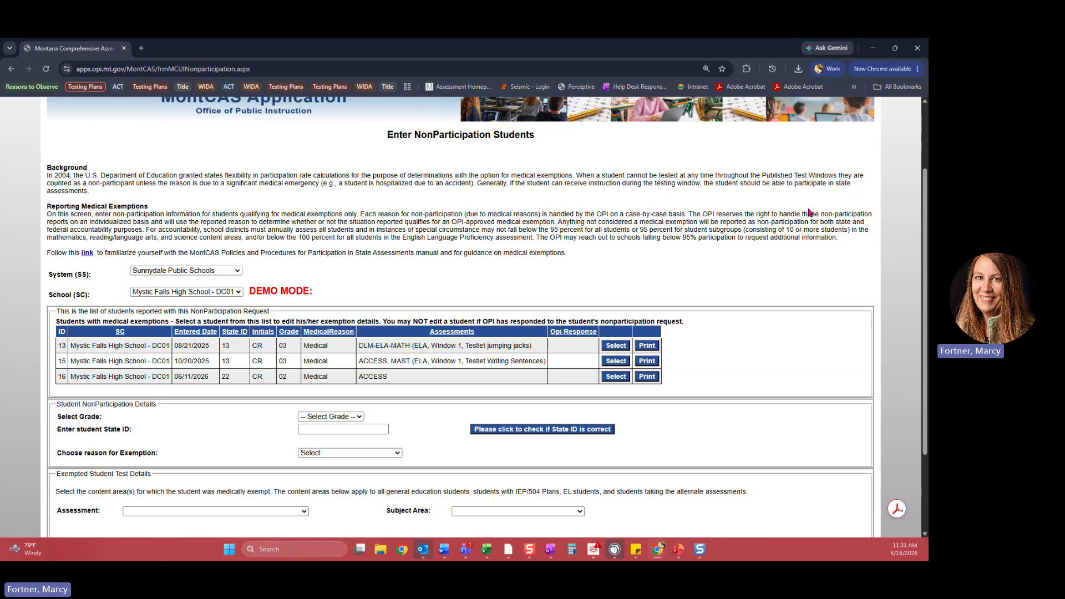
Step: Check the student list for Springfield Elementary - DC03 and switch the school to Hawkins Middle School - DC02
{"action": "left_click", "coordinate": [239, 292]}
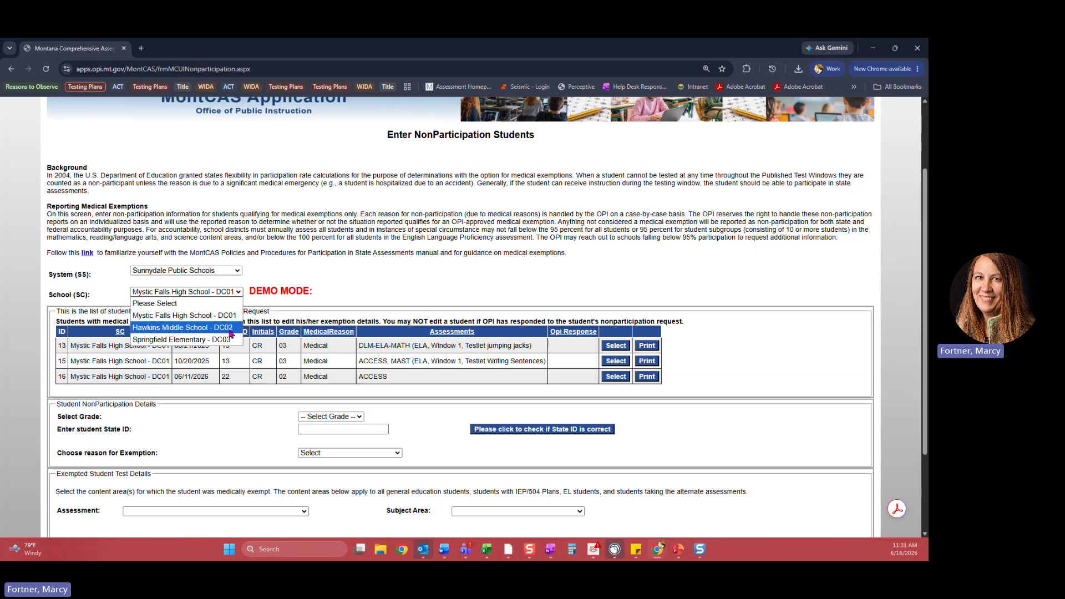
{"action": "left_click", "coordinate": [181, 340]}
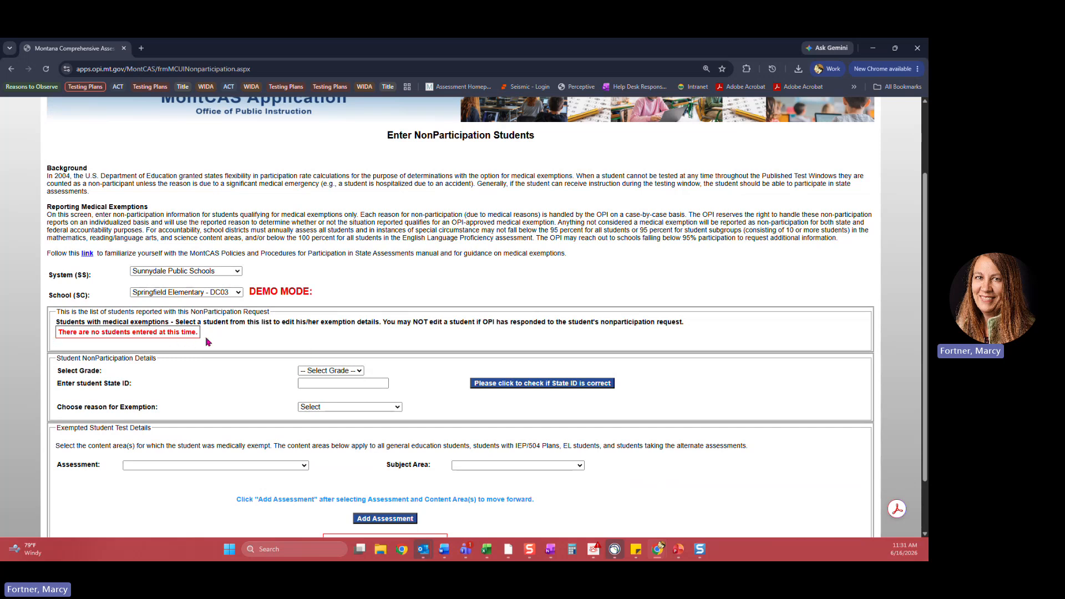
{"action": "left_click", "coordinate": [238, 292]}
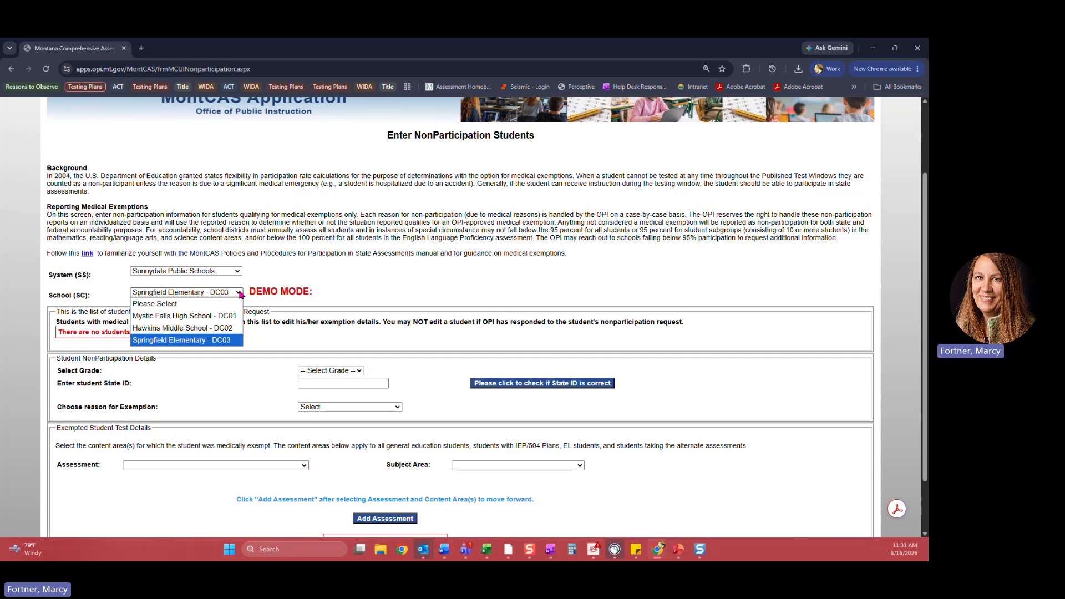
{"action": "left_click", "coordinate": [221, 328]}
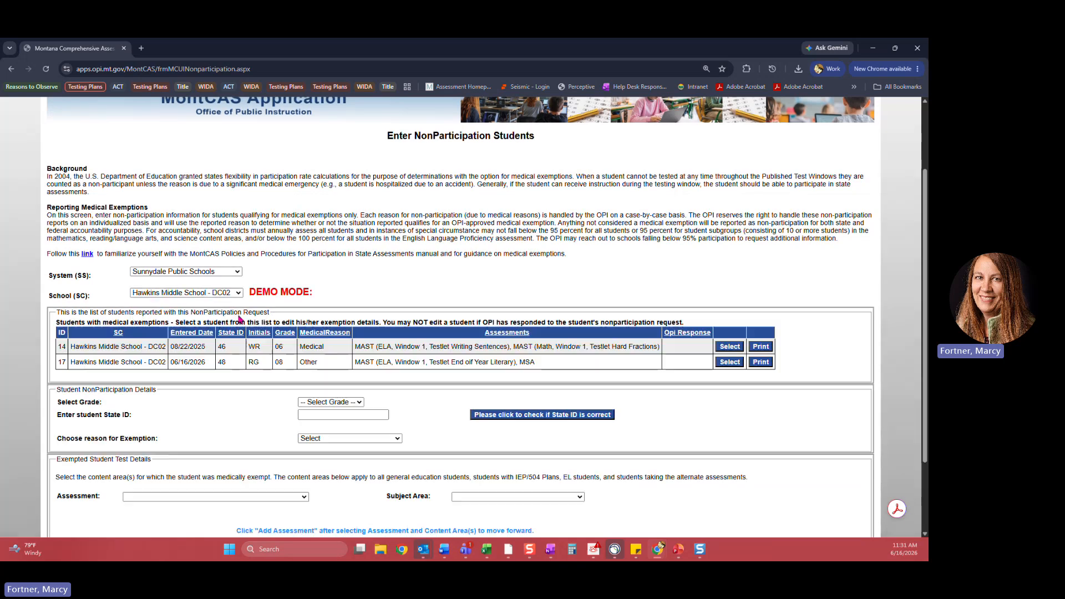
Step: Set the student's grade to 7, enter the student's State ID and check whether it is correct
{"action": "scroll", "coordinate": [428, 293], "scroll_direction": "down", "scroll_amount": 1}
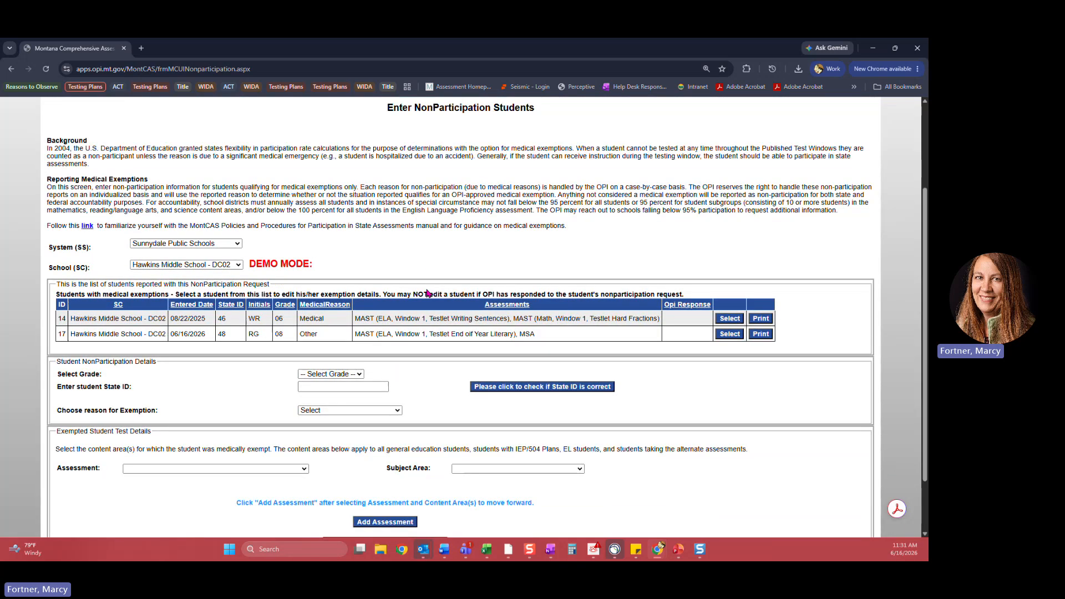
{"action": "scroll", "coordinate": [428, 293], "scroll_direction": "down", "scroll_amount": 2}
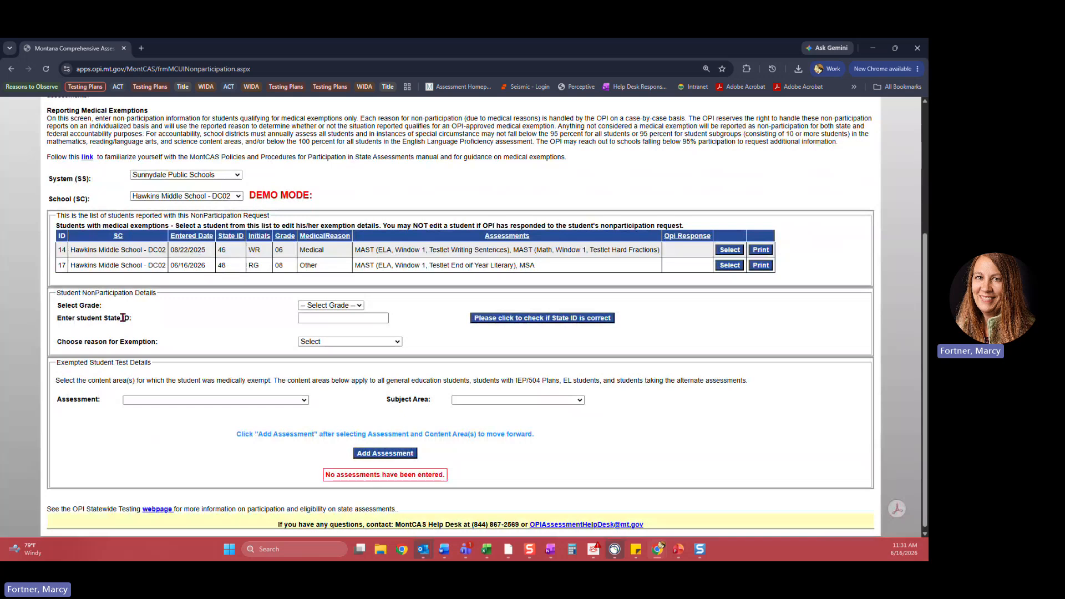
{"action": "left_click", "coordinate": [360, 309]}
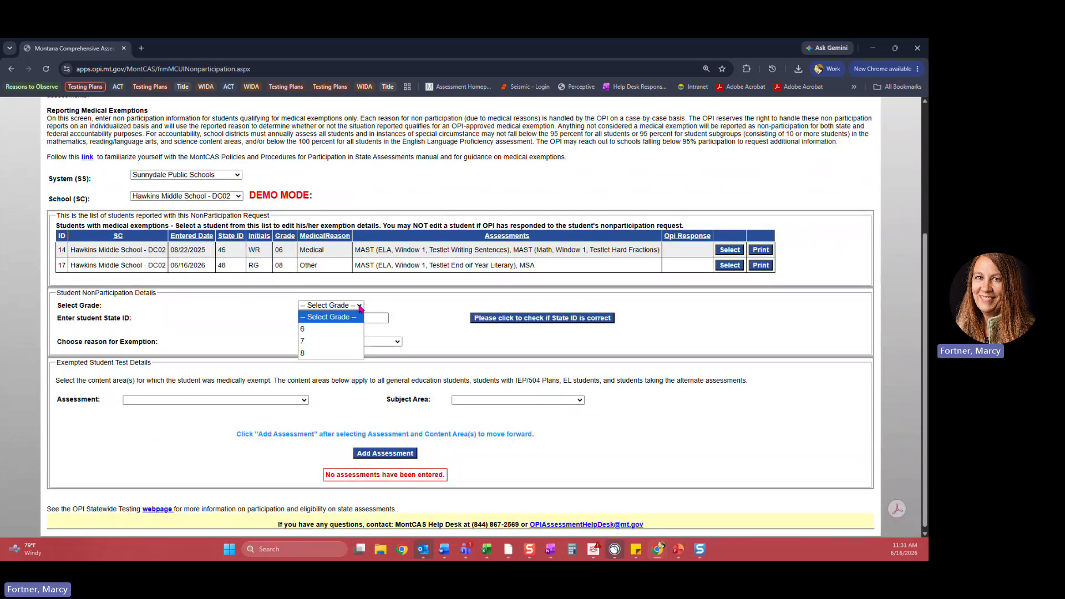
{"action": "left_click", "coordinate": [321, 348]}
{"action": "left_click", "coordinate": [341, 318]}
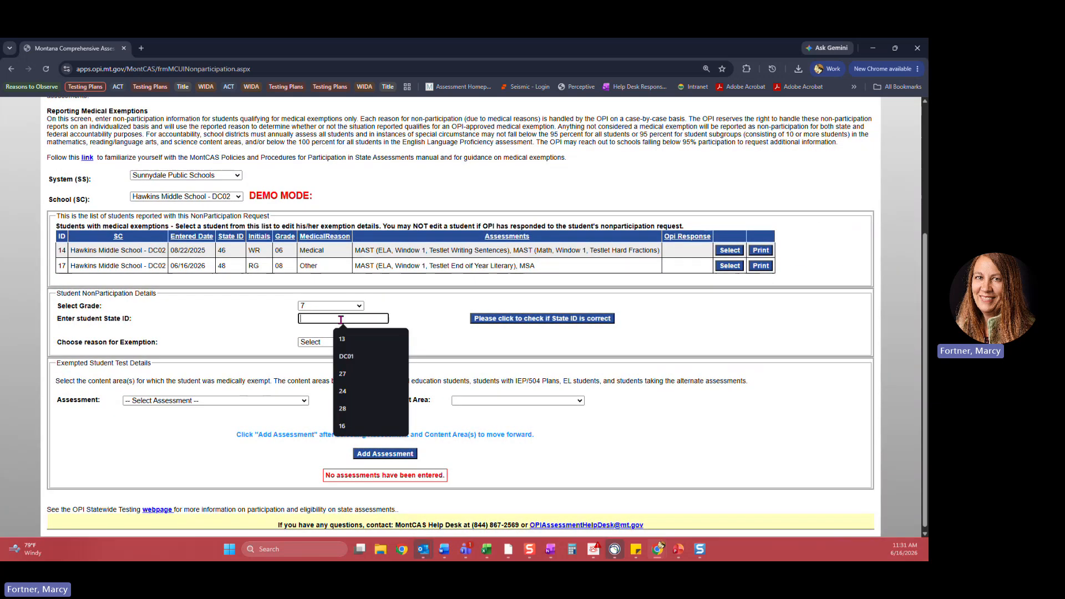
{"action": "type", "text": "28"}
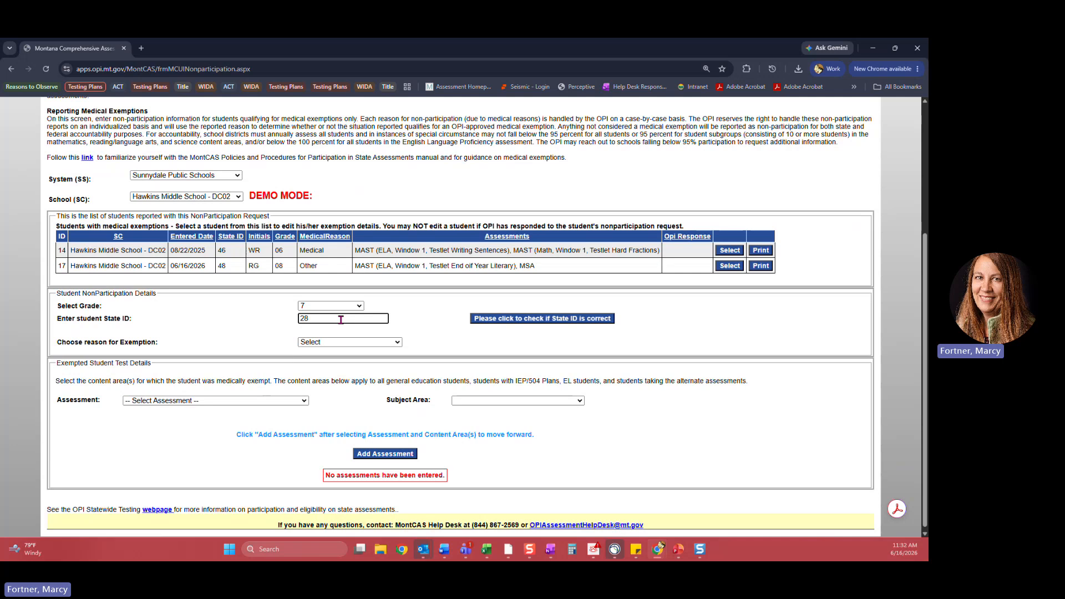
{"action": "left_click", "coordinate": [500, 320]}
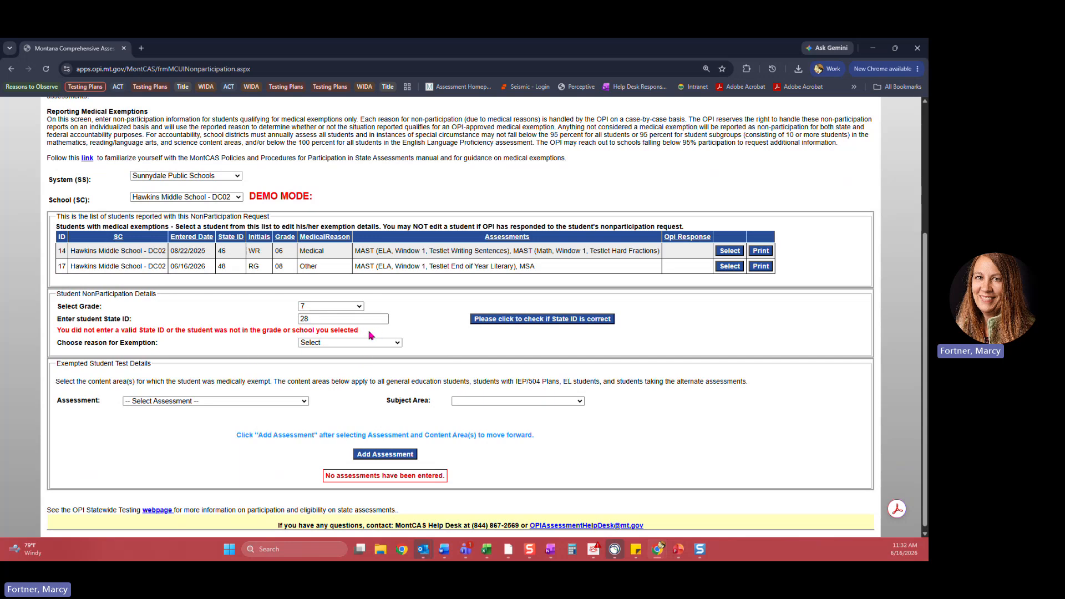
Step: Replace the entered State ID with another student's State ID, verify it and check the matched student's initials
{"action": "left_click", "coordinate": [315, 320]}
{"action": "key", "text": "BackSpace"}
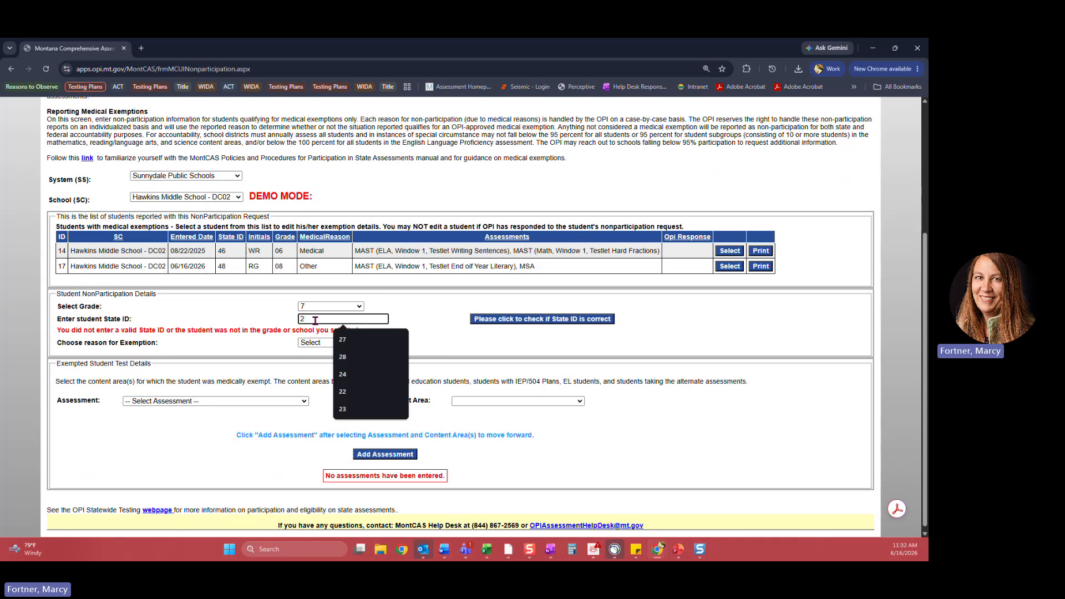
{"action": "key", "text": "BackSpace"}
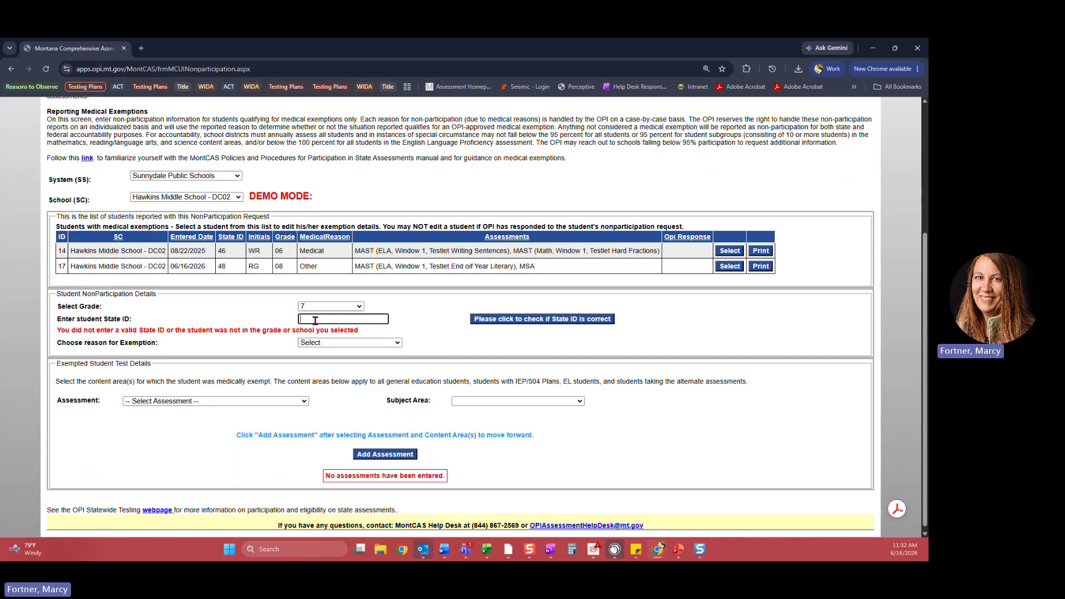
{"action": "type", "text": "37"}
{"action": "left_click", "coordinate": [491, 320]}
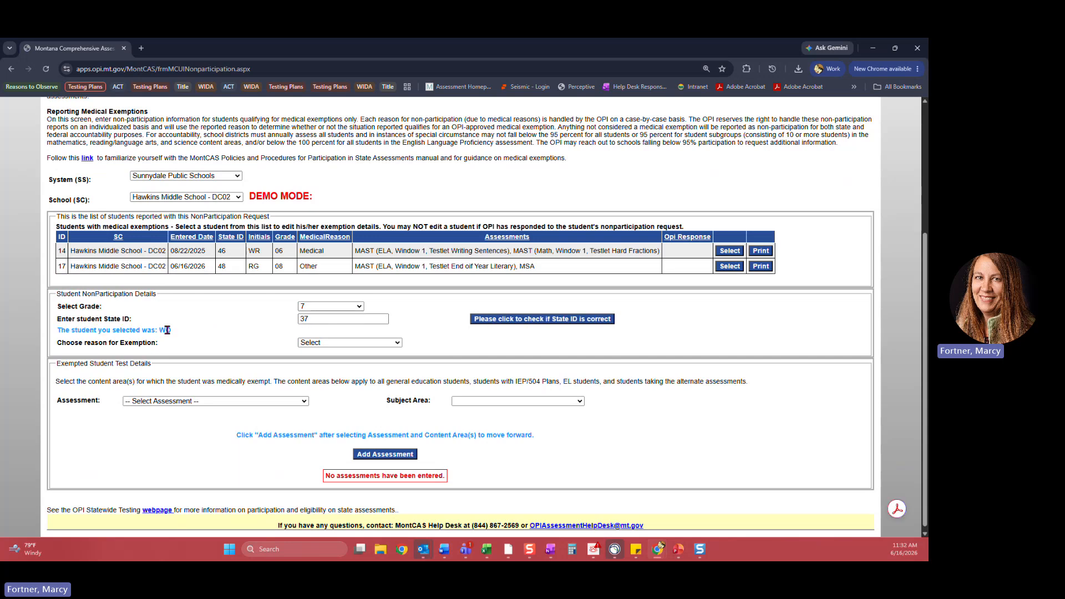
{"action": "left_click_drag", "start_coordinate": [179, 332], "coordinate": [159, 330]}
Step: Choose Medical as the reason for exemption and mark Medical Emergency as the medical exemption reason
{"action": "left_click", "coordinate": [397, 343]}
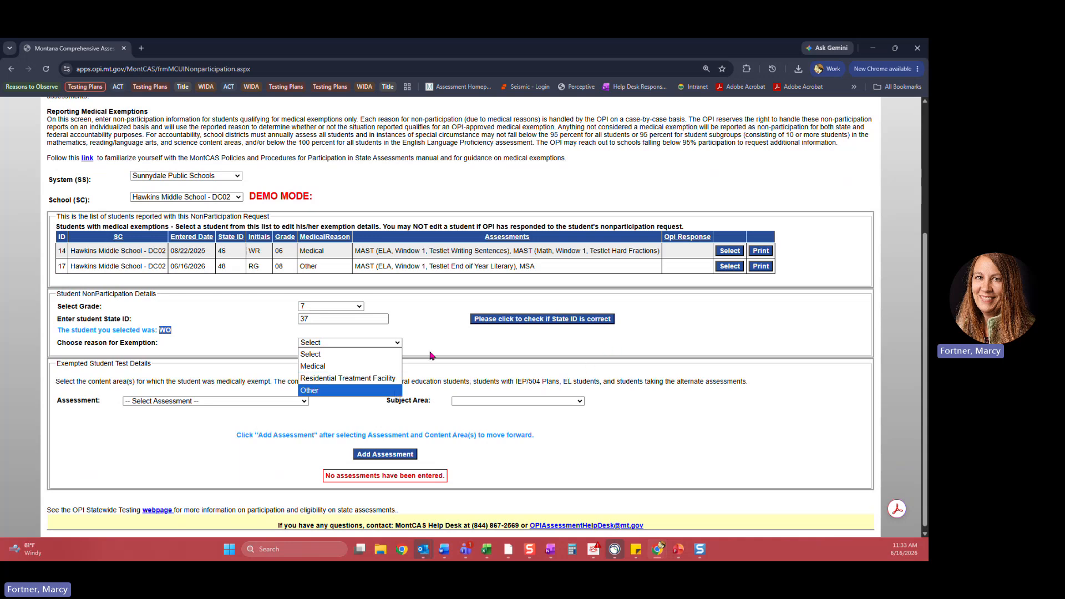
{"action": "left_click", "coordinate": [390, 365]}
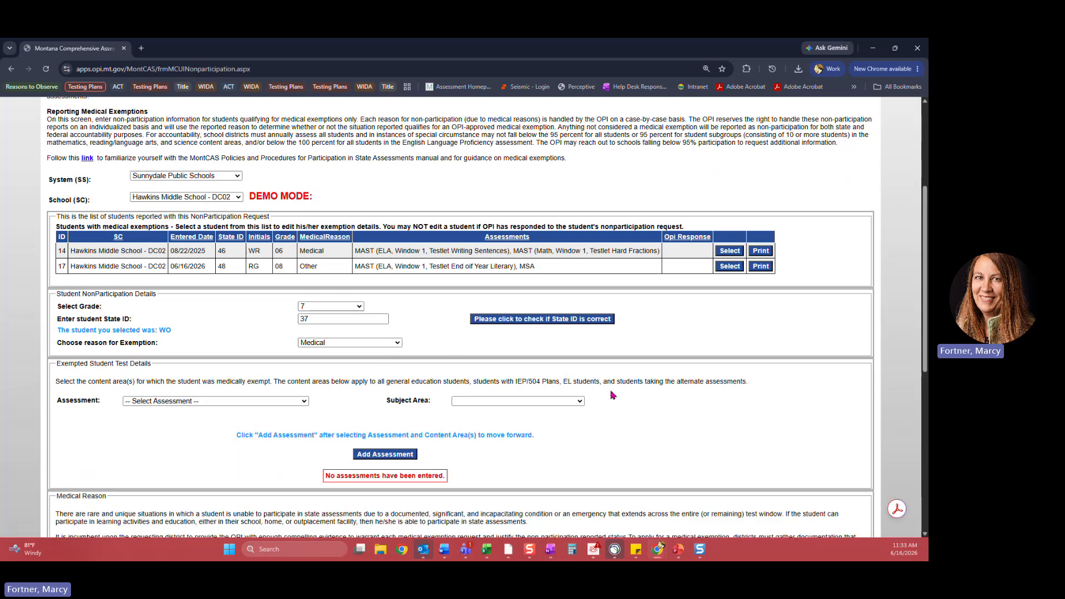
{"action": "scroll", "coordinate": [664, 370], "scroll_direction": "down", "scroll_amount": 1}
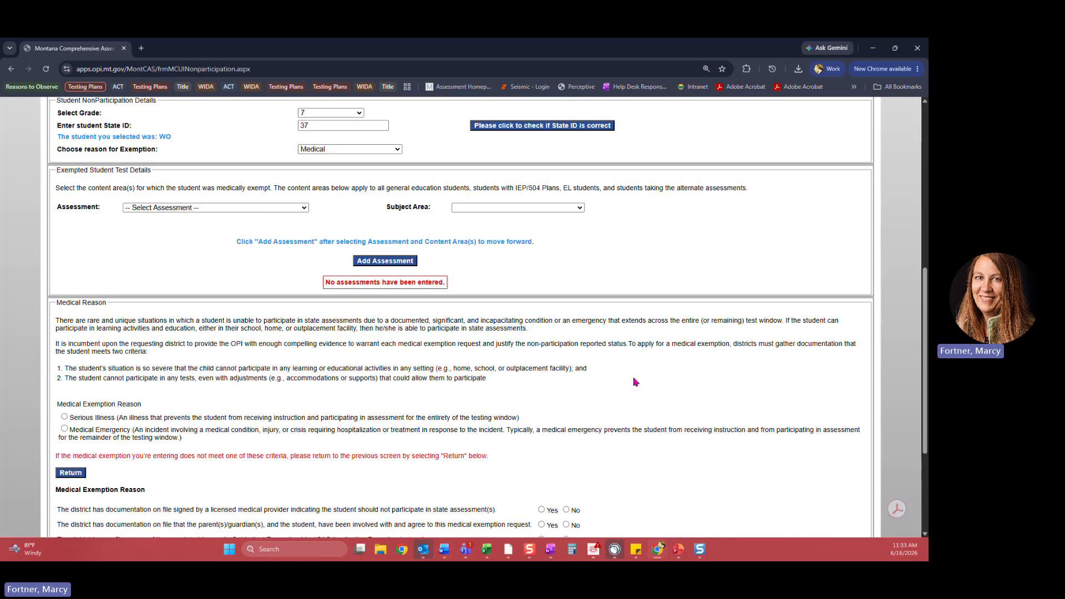
{"action": "scroll", "coordinate": [664, 371], "scroll_direction": "down", "scroll_amount": 3}
{"action": "scroll", "coordinate": [270, 361], "scroll_direction": "down", "scroll_amount": 2}
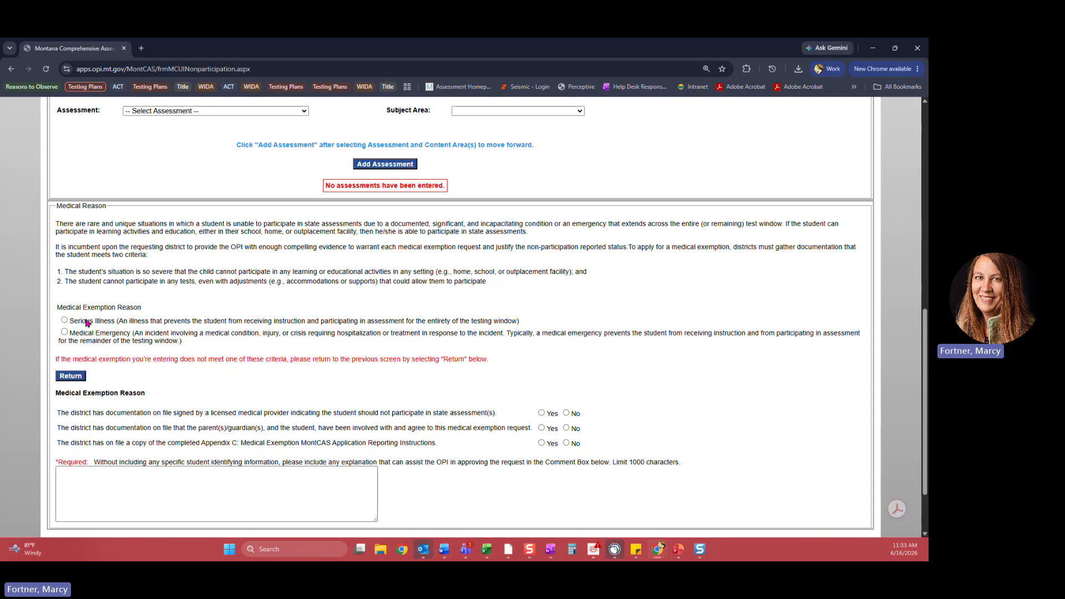
{"action": "left_click", "coordinate": [81, 335]}
Step: Answer Yes for signed medical provider documentation, No for parent and student involvement, and Yes for the completed Appendix C
{"action": "scroll", "coordinate": [613, 329], "scroll_direction": "down", "scroll_amount": 2}
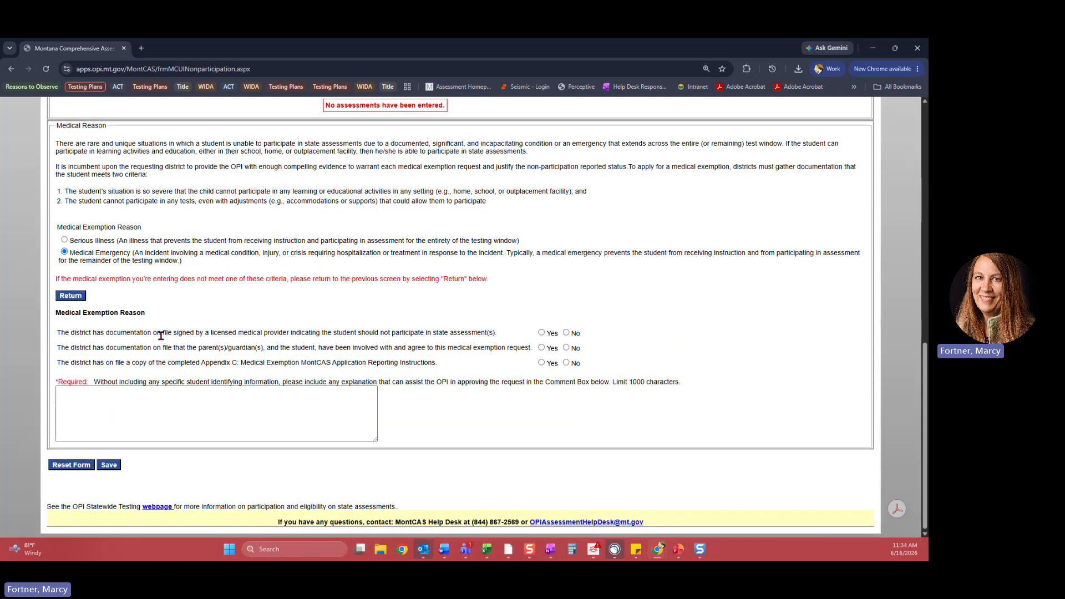
{"action": "left_click_drag", "start_coordinate": [160, 336], "coordinate": [330, 334]}
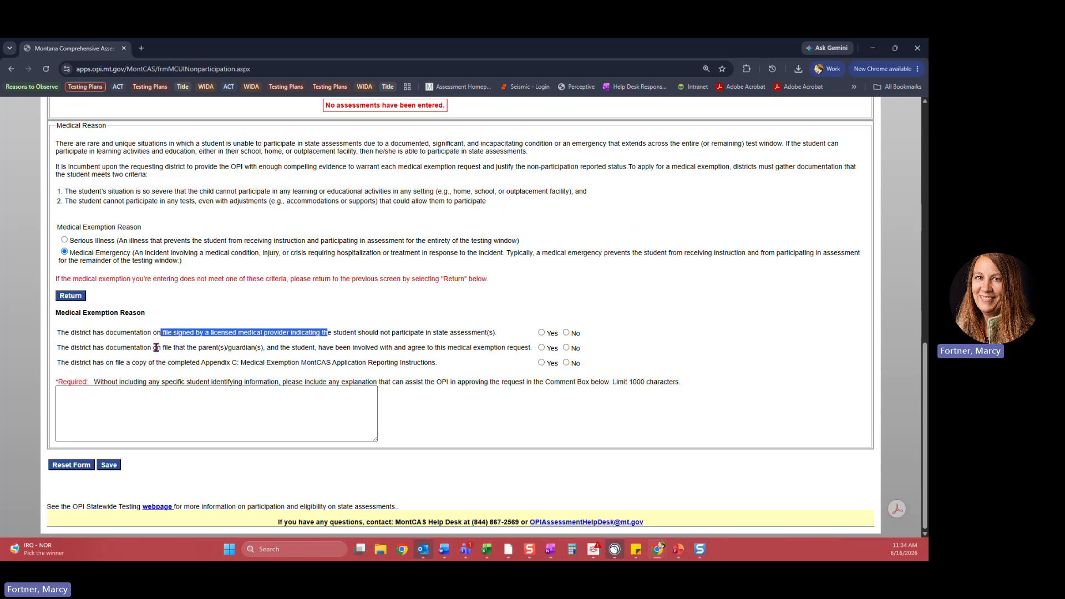
{"action": "left_click_drag", "start_coordinate": [155, 347], "coordinate": [310, 350]}
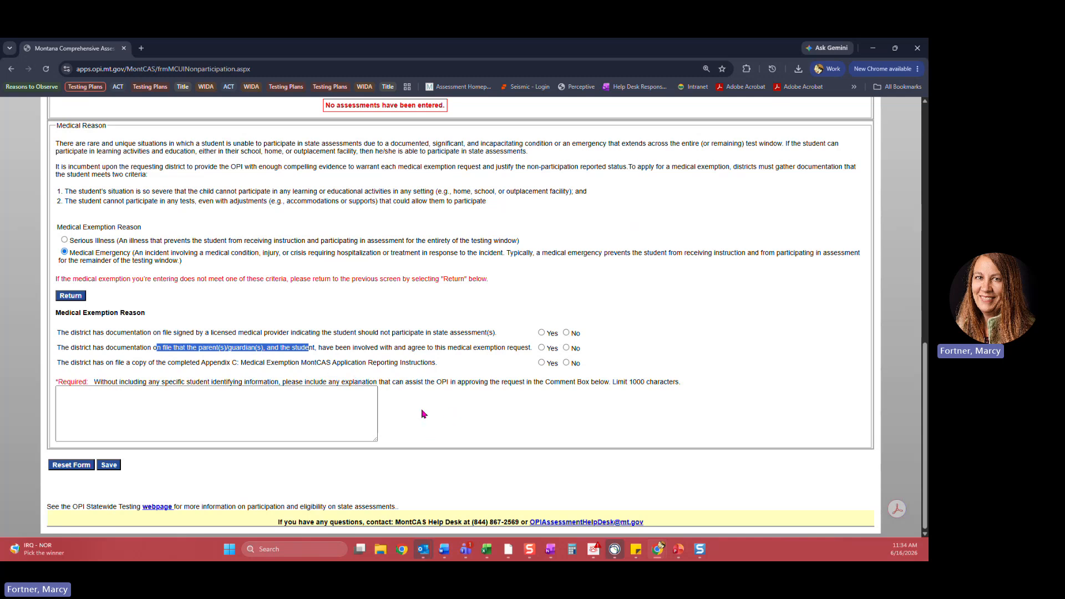
{"action": "left_click_drag", "start_coordinate": [145, 363], "coordinate": [272, 375]}
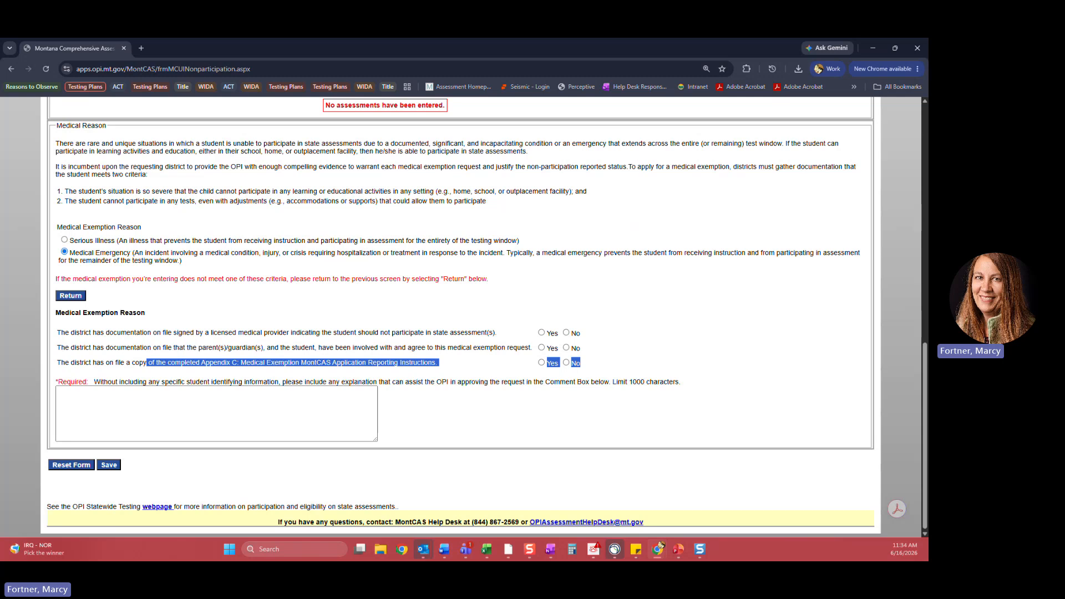
{"action": "left_click", "coordinate": [541, 332]}
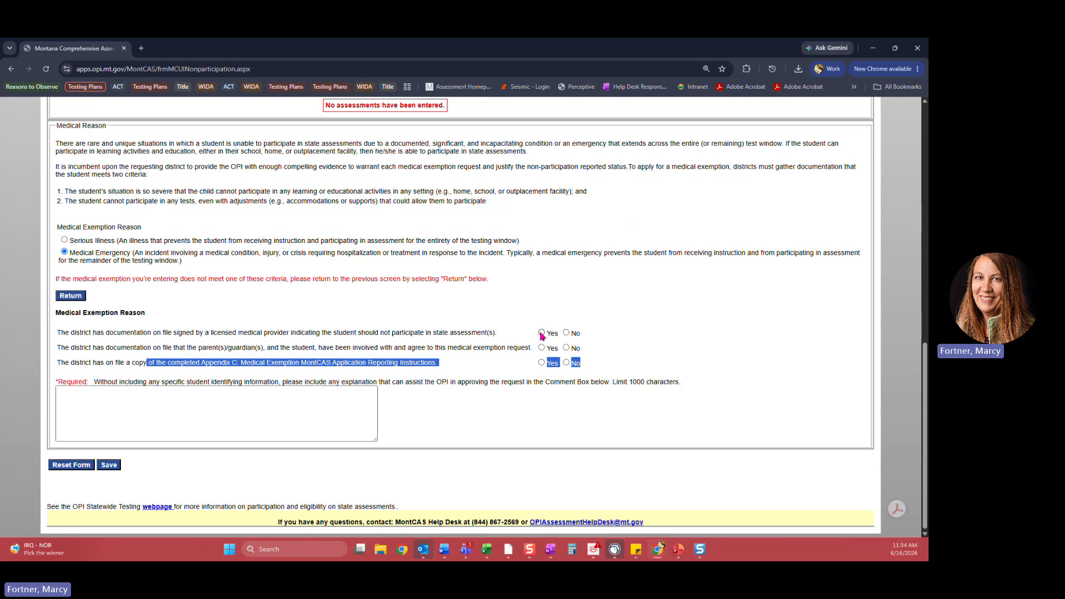
{"action": "left_click", "coordinate": [566, 347]}
{"action": "left_click", "coordinate": [542, 363]}
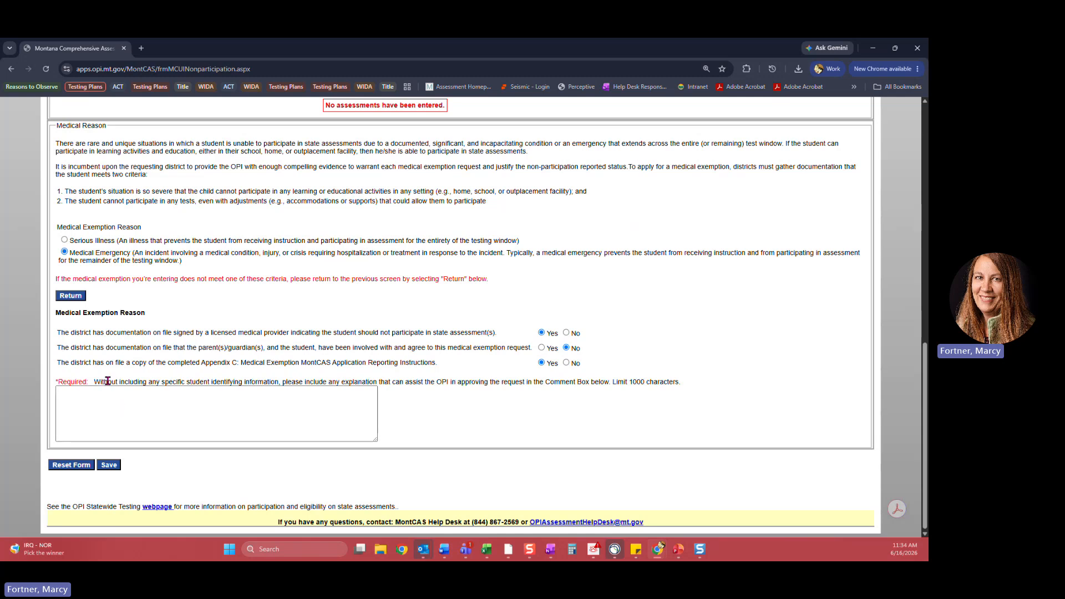
Step: Review the instruction against including student identifying information and activate the required comment box
{"action": "left_click_drag", "start_coordinate": [107, 381], "coordinate": [203, 382]}
{"action": "left_click", "coordinate": [173, 418]}
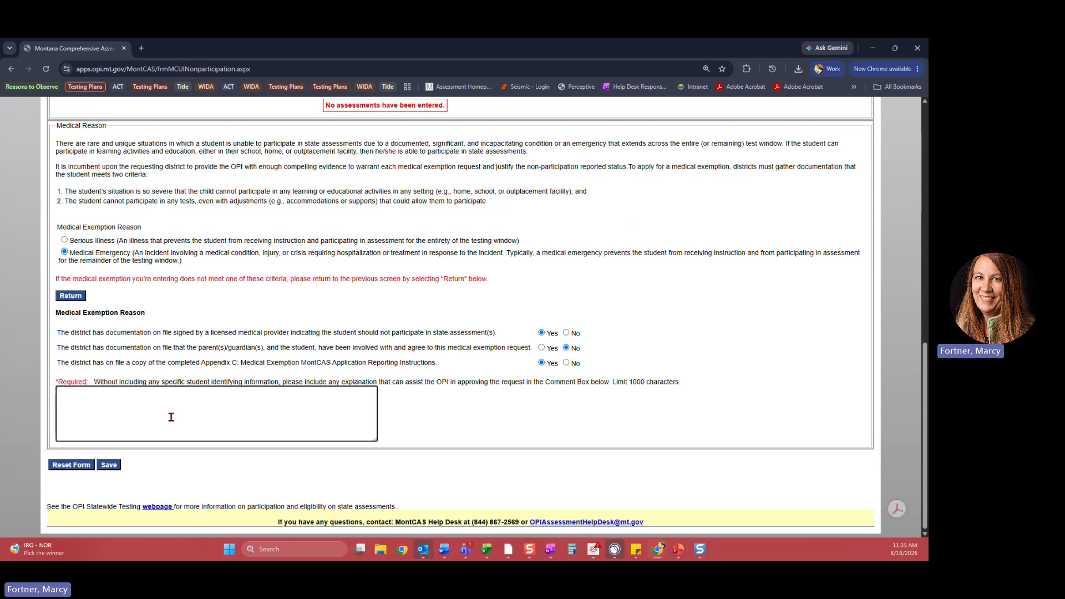
{"action": "scroll", "coordinate": [392, 331], "scroll_direction": "up", "scroll_amount": 1}
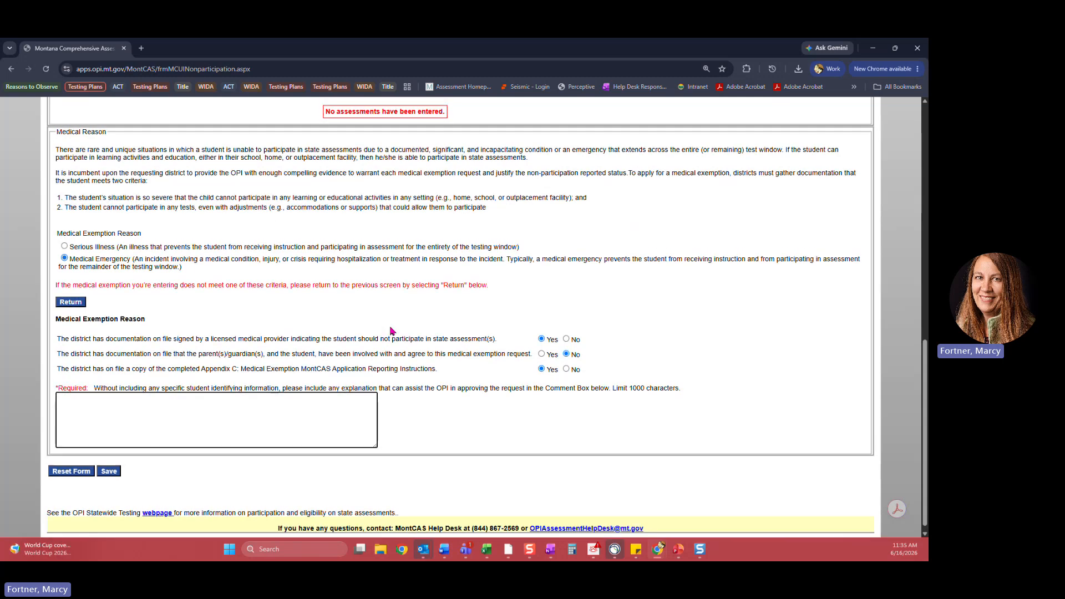
Step: Change the student's reason for exemption to Residential Treatment Facility
{"action": "scroll", "coordinate": [392, 331], "scroll_direction": "up", "scroll_amount": 4}
{"action": "left_click", "coordinate": [391, 214]}
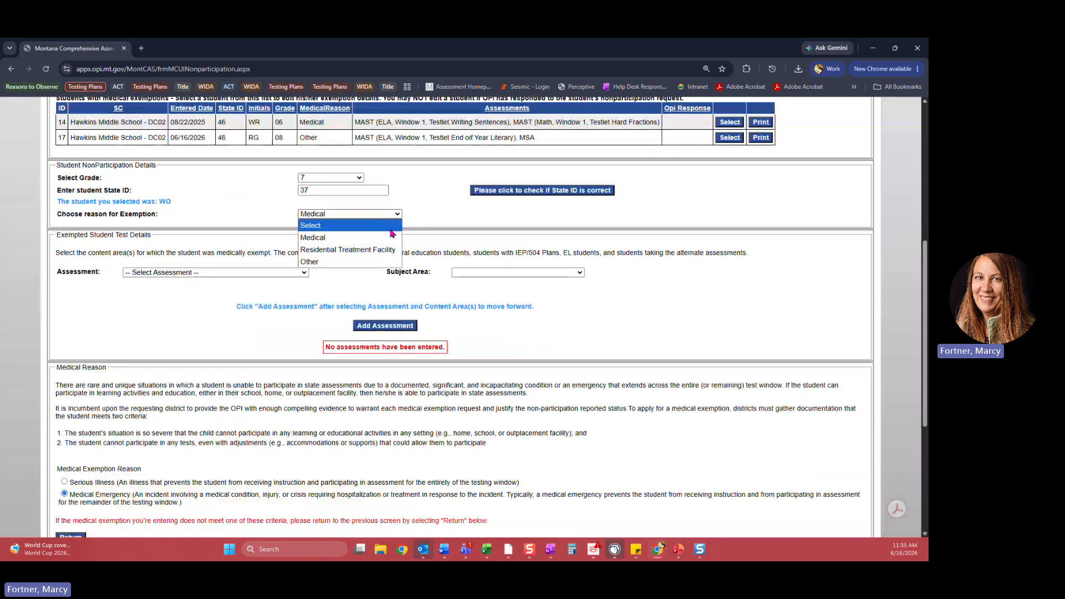
{"action": "left_click", "coordinate": [383, 250]}
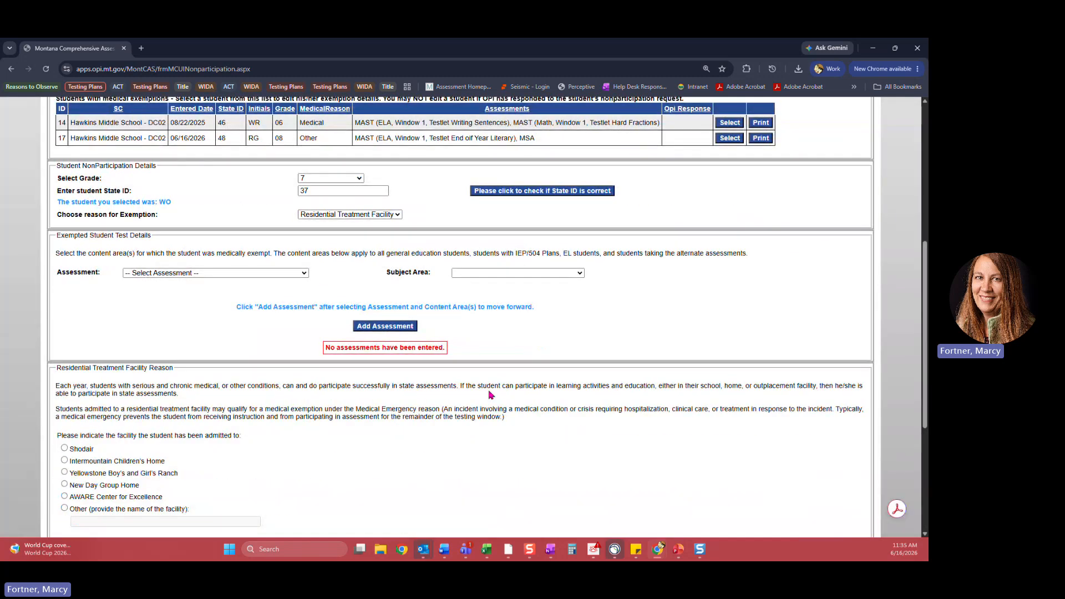
Step: Mark Residential Care, choose Other as the facility, enter Adolescent Partial Hospitalization Program as its name, and activate the comment box
{"action": "scroll", "coordinate": [489, 390], "scroll_direction": "down", "scroll_amount": 3}
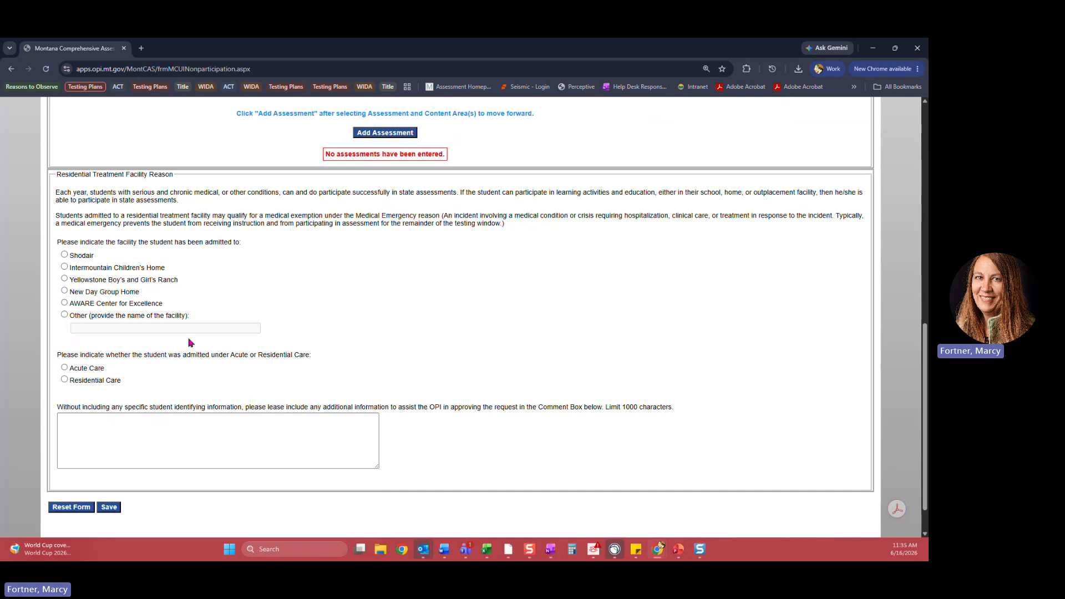
{"action": "left_click", "coordinate": [64, 367]}
{"action": "left_click", "coordinate": [65, 379]}
{"action": "left_click", "coordinate": [128, 328]}
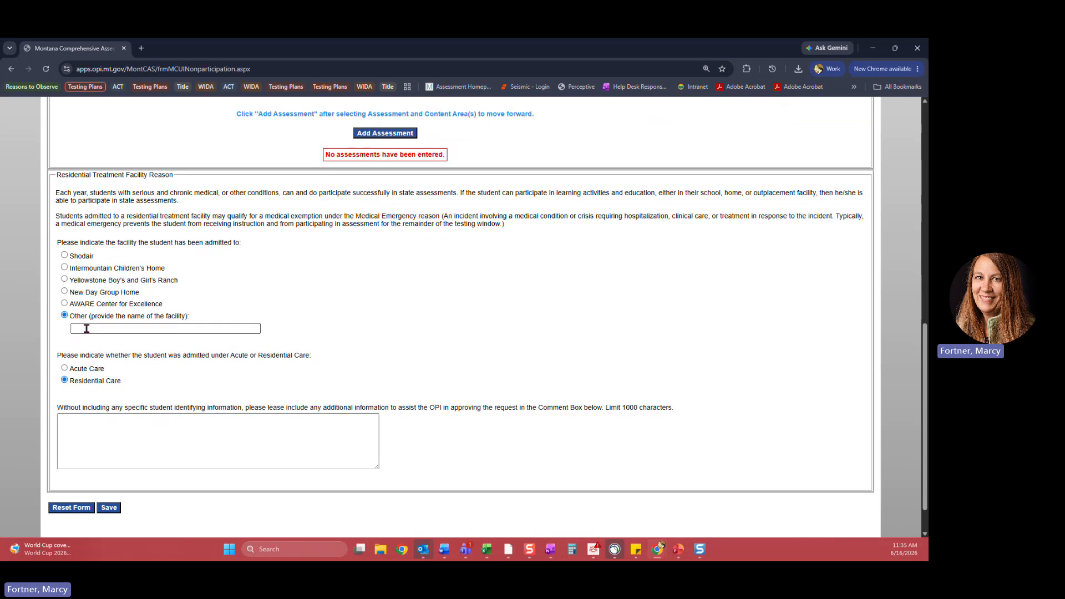
{"action": "left_click", "coordinate": [178, 369]}
{"action": "left_click", "coordinate": [388, 335]}
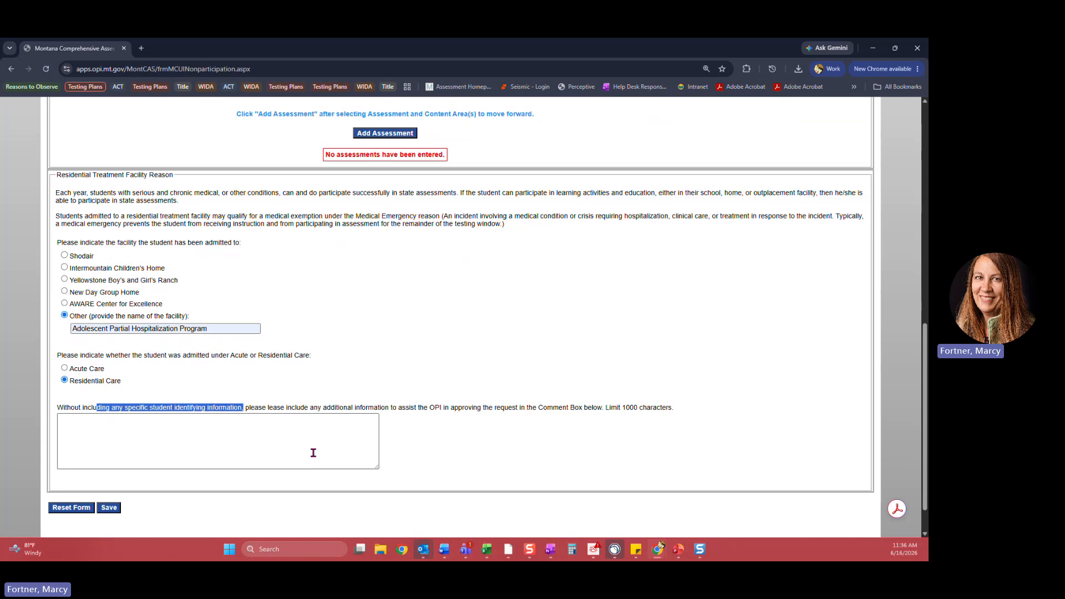
{"action": "left_click", "coordinate": [298, 442]}
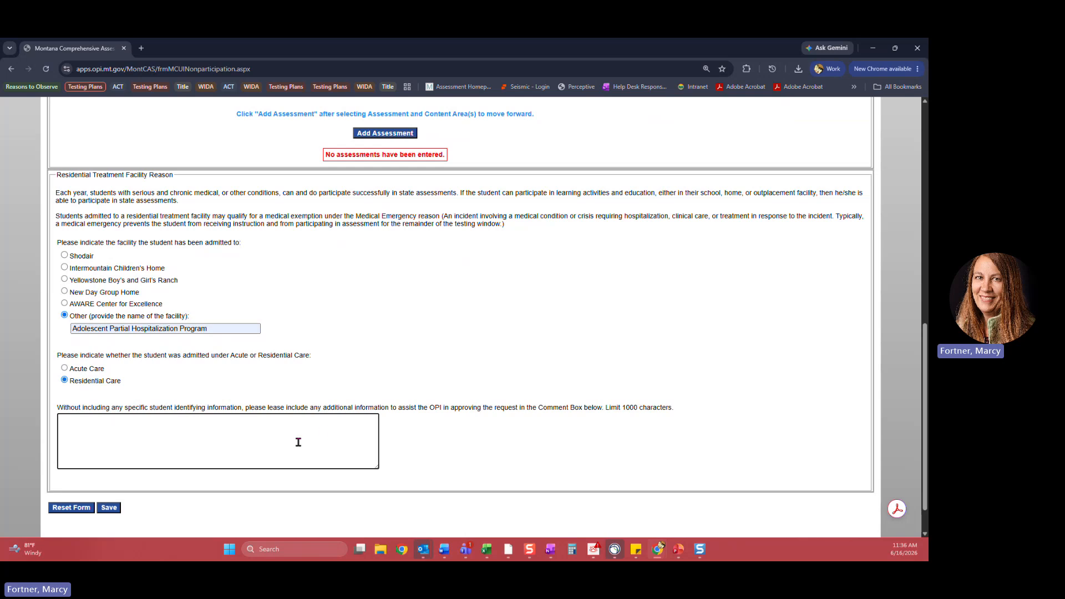
Step: Change the reason for exemption to Other, mark Other (Provide explanation in Comment Box below) as the specific reason, and activate the comment box
{"action": "scroll", "coordinate": [490, 365], "scroll_direction": "up", "scroll_amount": 5}
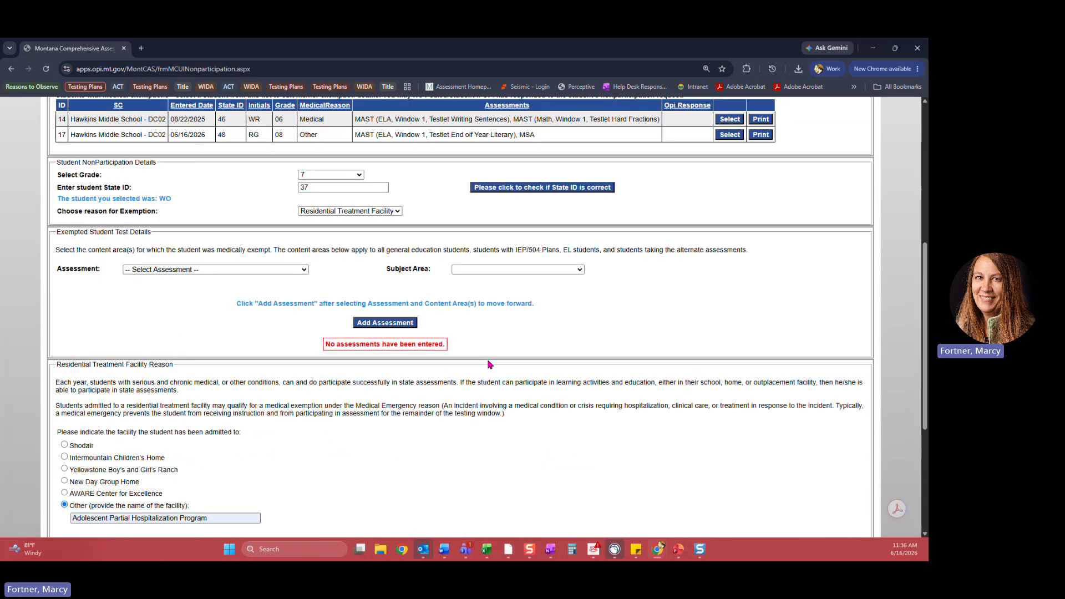
{"action": "left_click", "coordinate": [397, 311]}
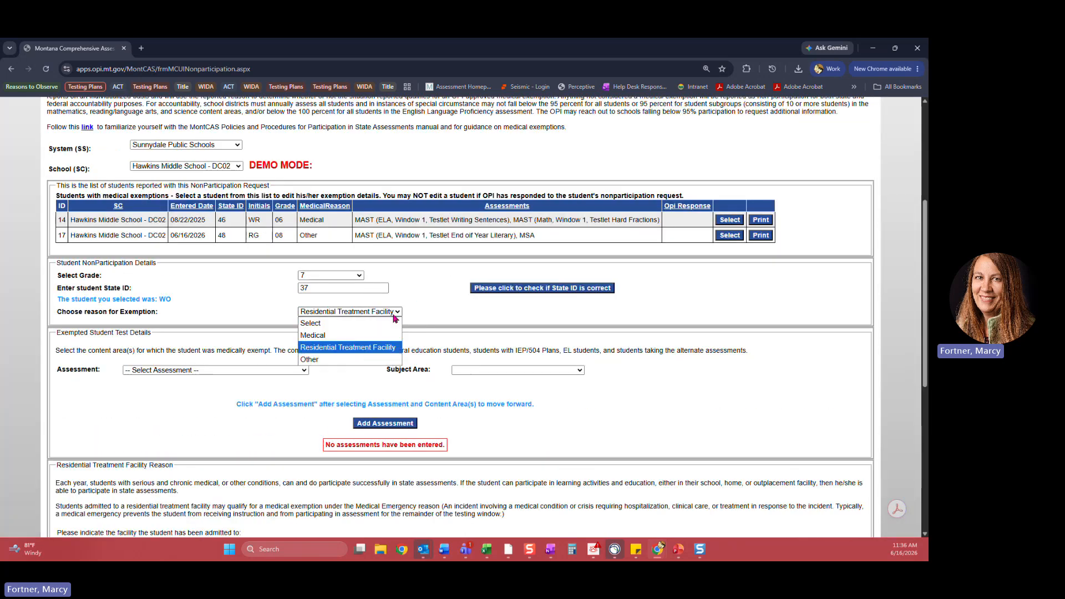
{"action": "left_click", "coordinate": [373, 359]}
{"action": "scroll", "coordinate": [557, 407], "scroll_direction": "down", "scroll_amount": 4}
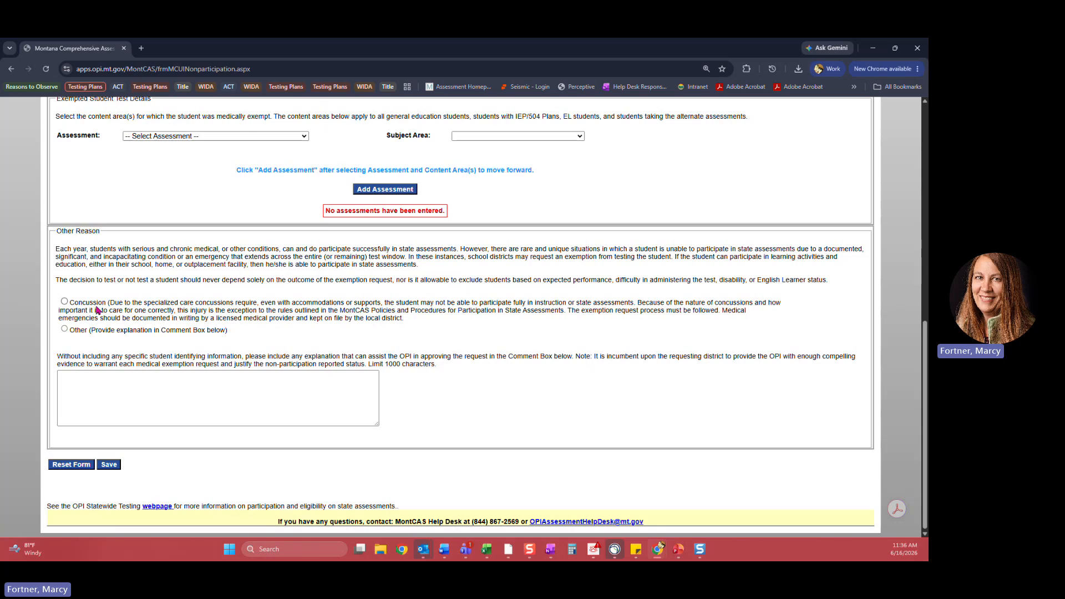
{"action": "left_click", "coordinate": [65, 302]}
{"action": "left_click", "coordinate": [64, 329]}
{"action": "left_click", "coordinate": [104, 393]}
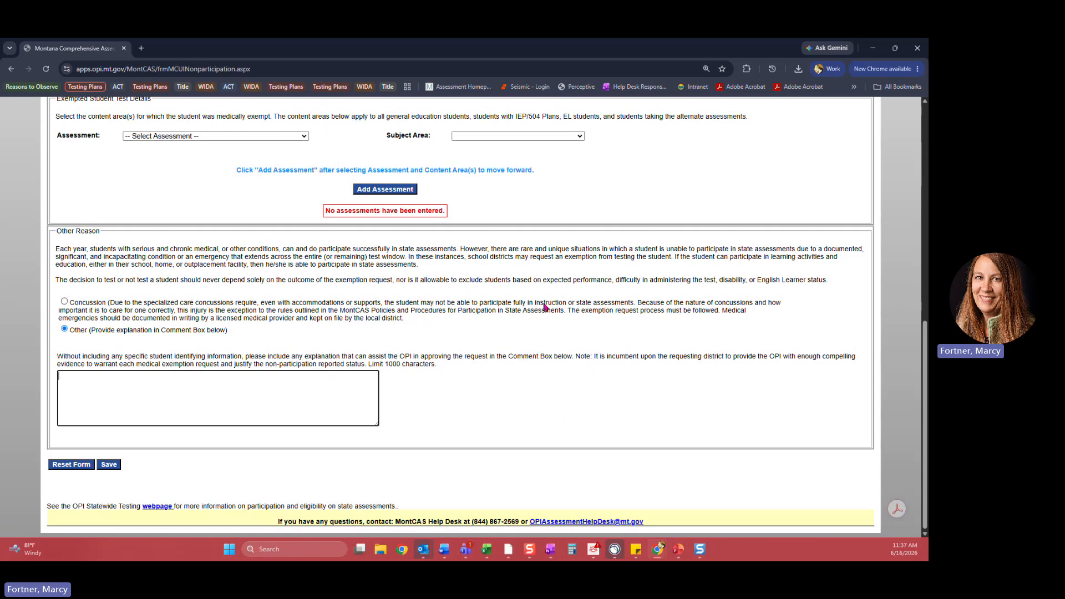
Step: Review the Exempted Student Test Details section and the assessments offered for a grade 7 student
{"action": "scroll", "coordinate": [544, 304], "scroll_direction": "up", "scroll_amount": 3}
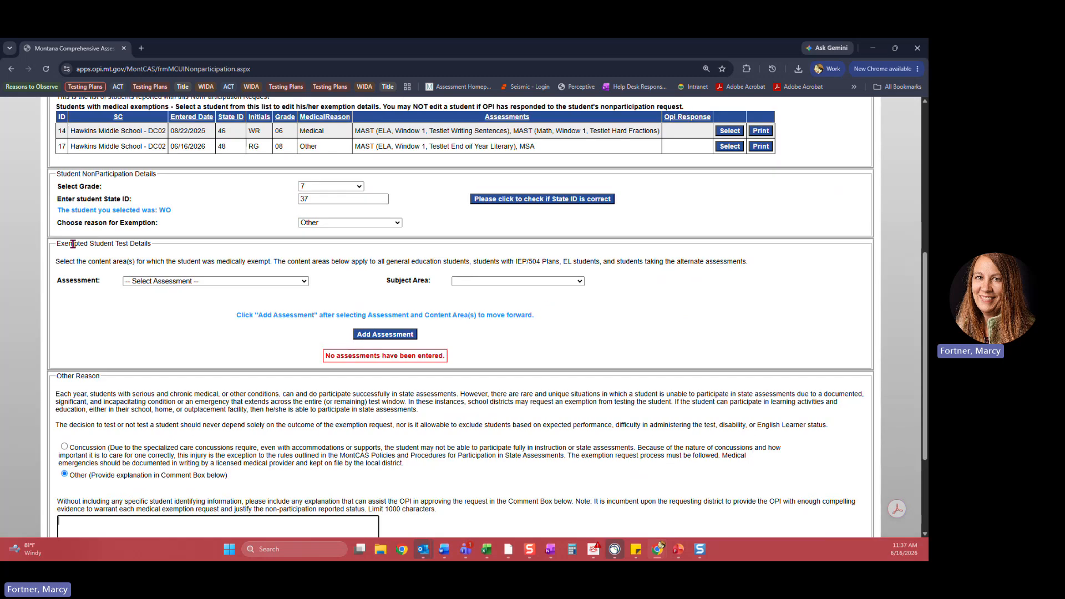
{"action": "left_click_drag", "start_coordinate": [74, 244], "coordinate": [159, 244]}
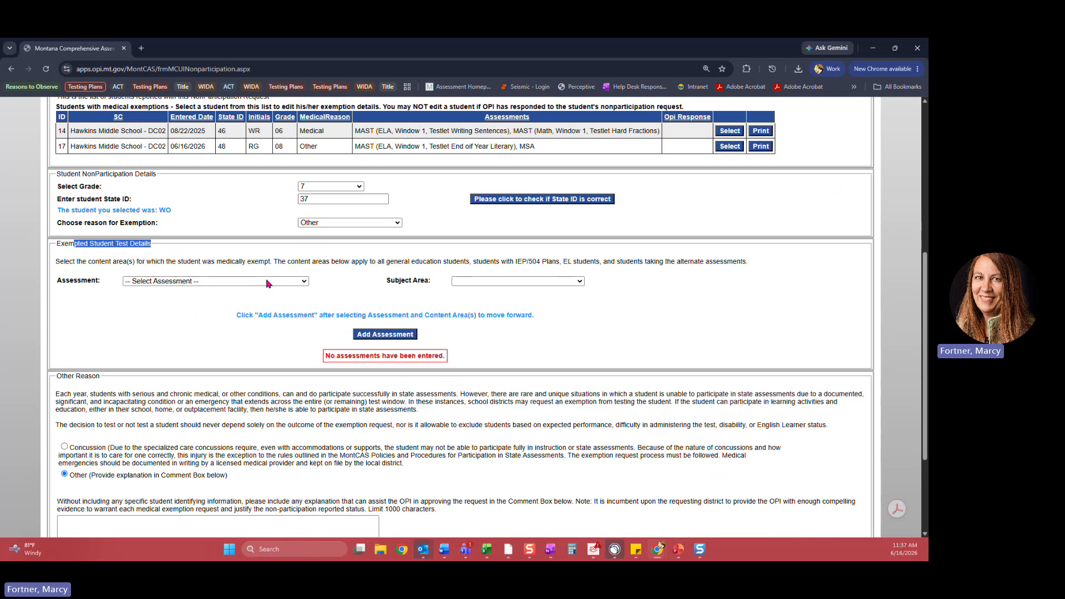
{"action": "left_click", "coordinate": [189, 335]}
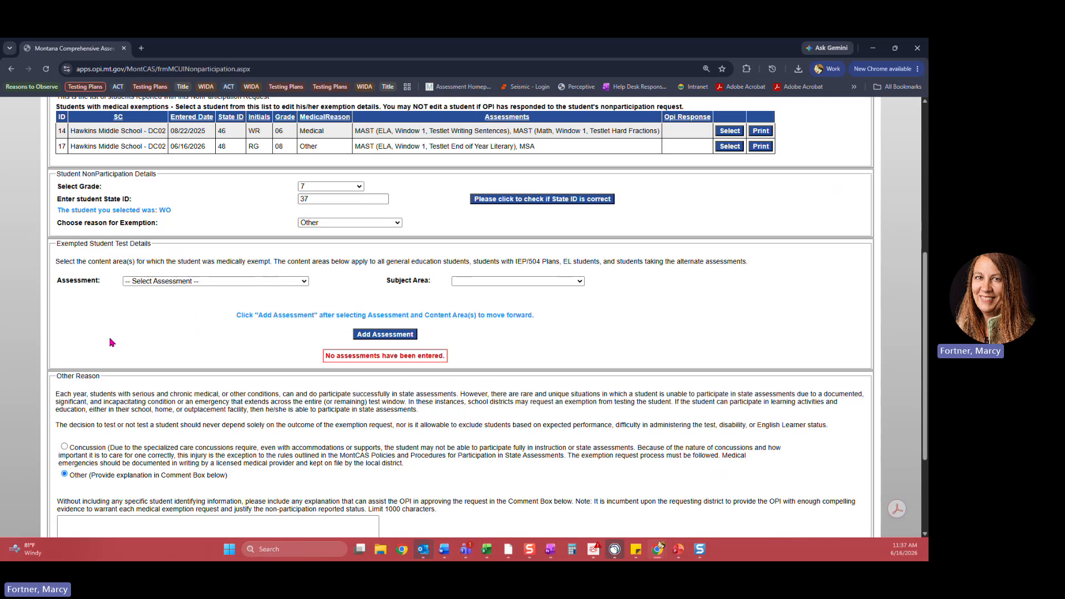
{"action": "left_click", "coordinate": [304, 284]}
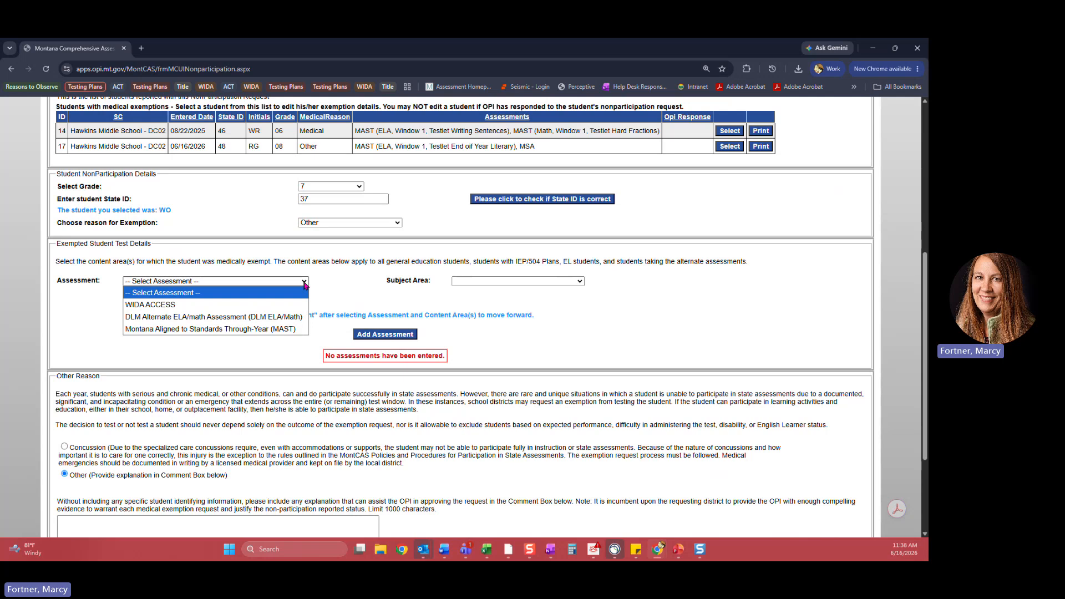
Step: Change the grade to 8, replace the State ID with another student's State ID, and verify it
{"action": "left_click", "coordinate": [327, 198]}
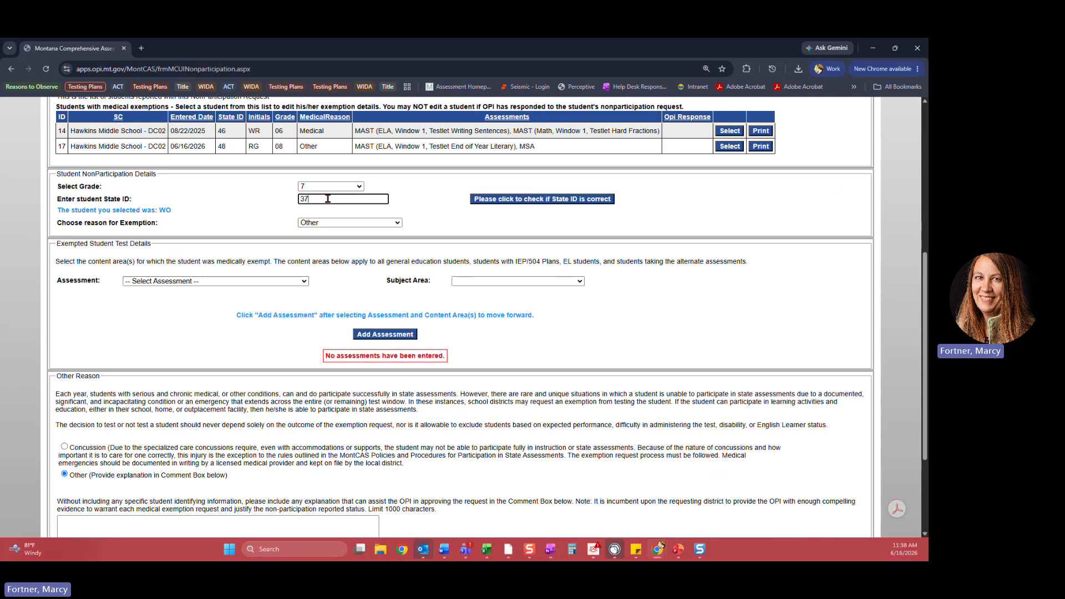
{"action": "left_click", "coordinate": [333, 187]}
{"action": "left_click", "coordinate": [328, 216]}
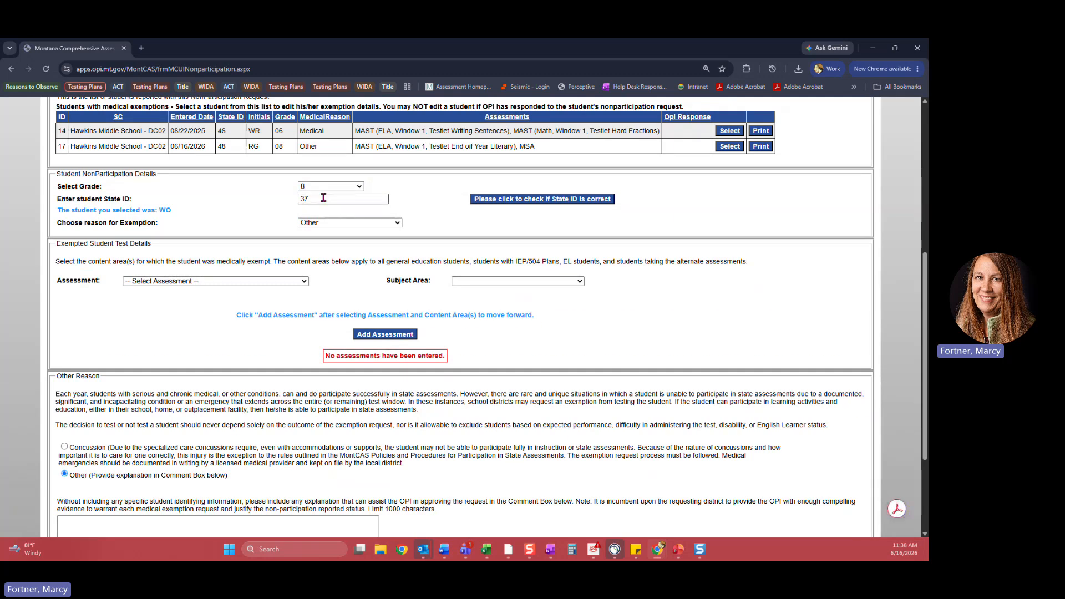
{"action": "left_click", "coordinate": [494, 201]}
Step: Choose Montana Aligned to Standards Through-Year (MAST) as the exempted assessment, with English Language Arts as subject area and Window 3 as testing window
{"action": "left_click", "coordinate": [305, 282]}
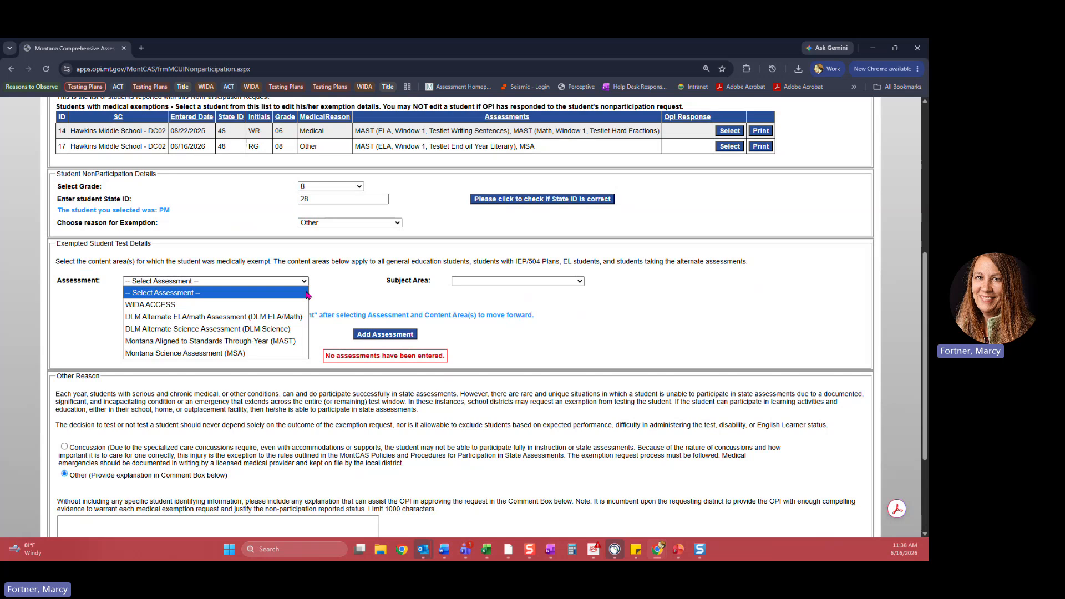
{"action": "left_click", "coordinate": [276, 341]}
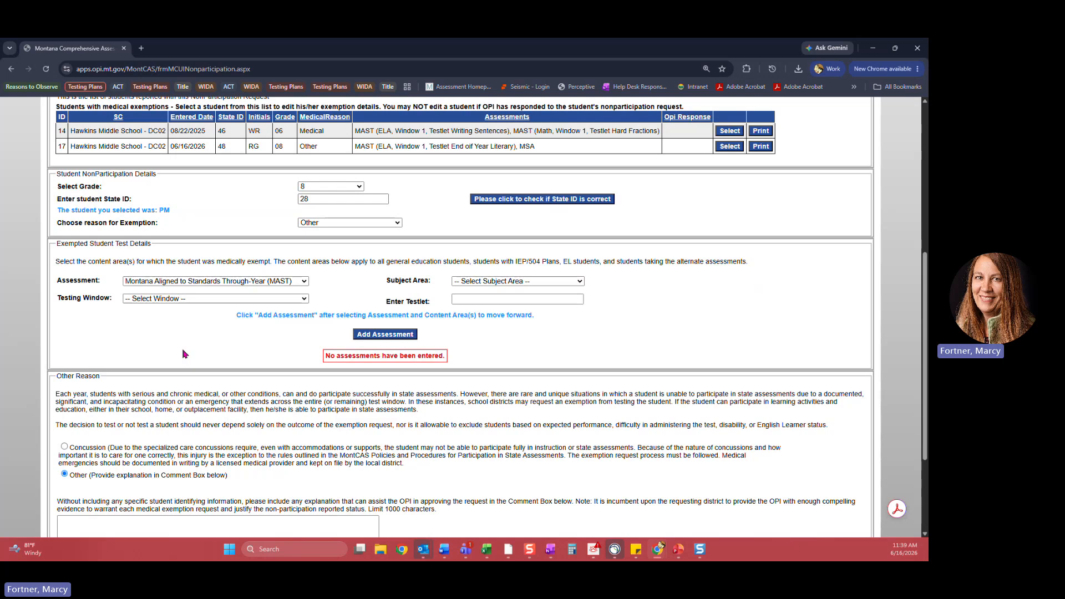
{"action": "left_click", "coordinate": [580, 281]}
{"action": "left_click", "coordinate": [541, 305]}
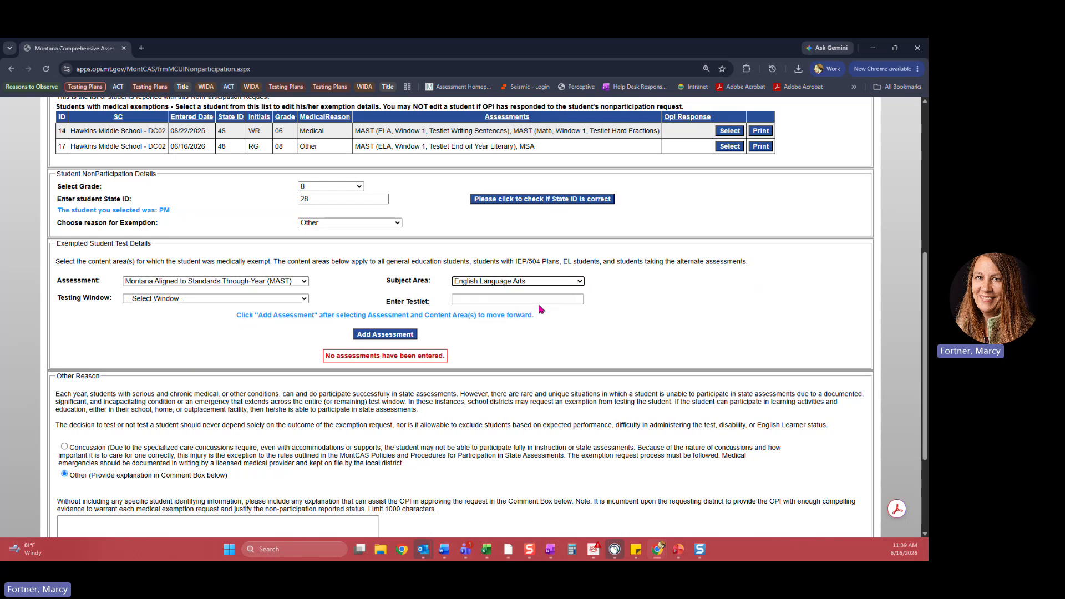
{"action": "left_click", "coordinate": [257, 300]}
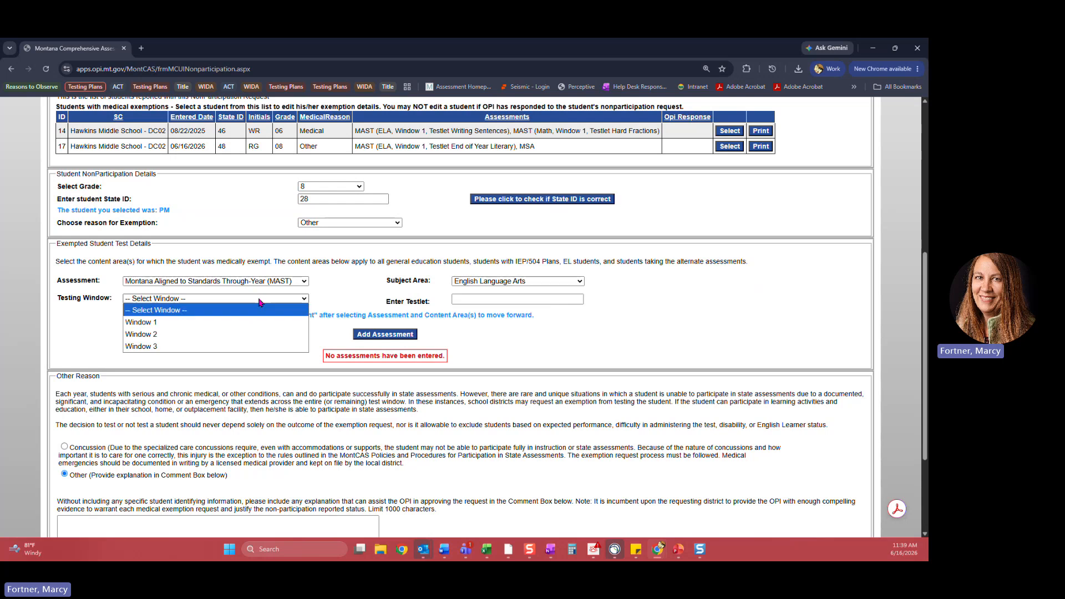
{"action": "left_click", "coordinate": [232, 345]}
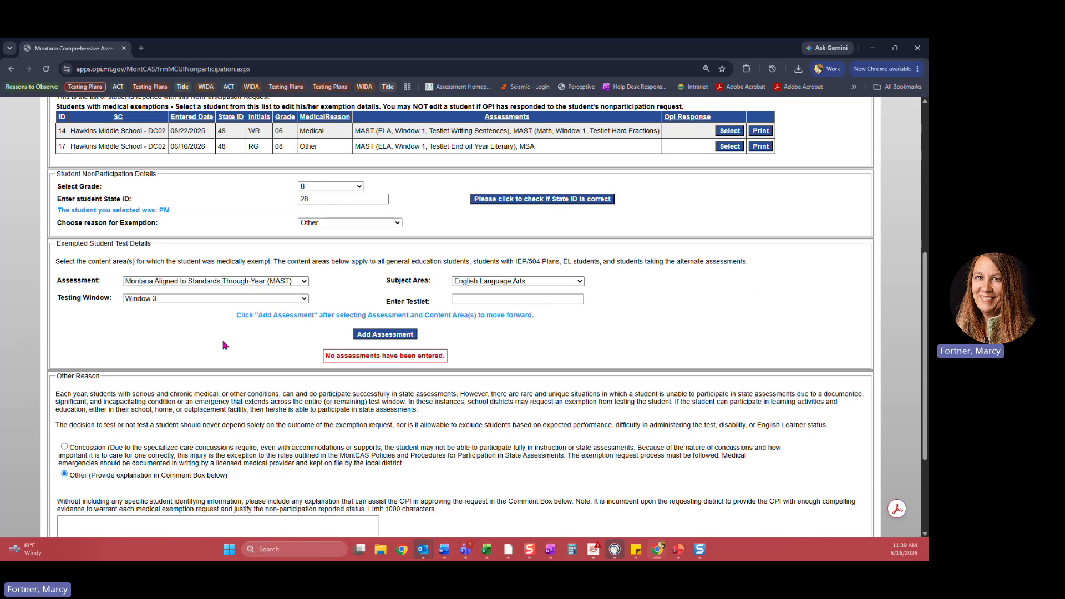
Step: Enter End oif Year Literary as the testlet and add the MAST assessment to the exemption
{"action": "left_click", "coordinate": [538, 299]}
{"action": "left_click", "coordinate": [578, 299]}
{"action": "type", "text": "End oif Year Literary"}
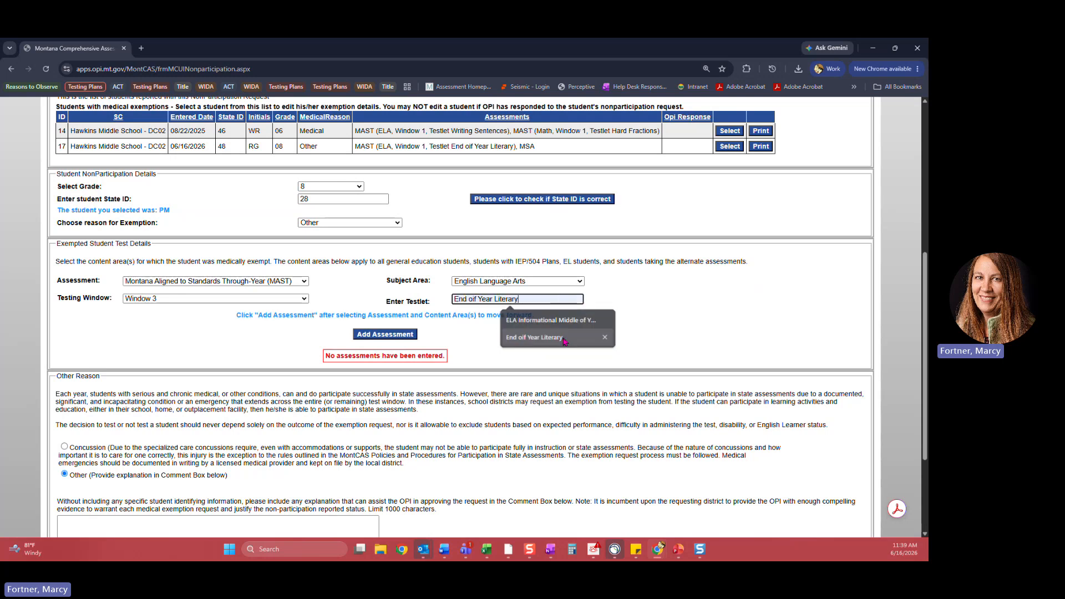
{"action": "left_click", "coordinate": [543, 338]}
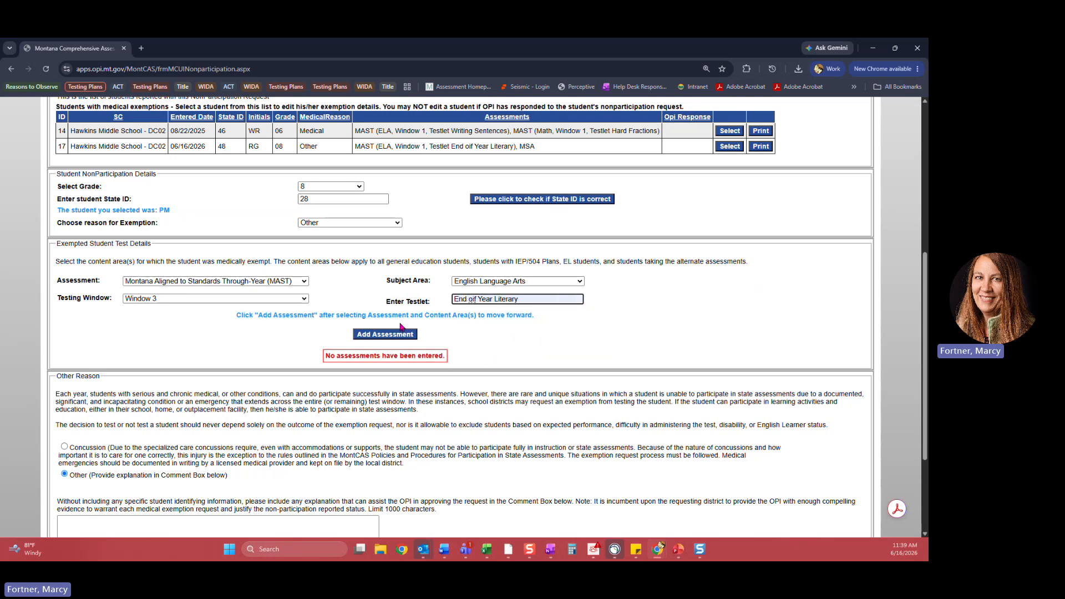
{"action": "left_click_drag", "start_coordinate": [244, 315], "coordinate": [501, 315]}
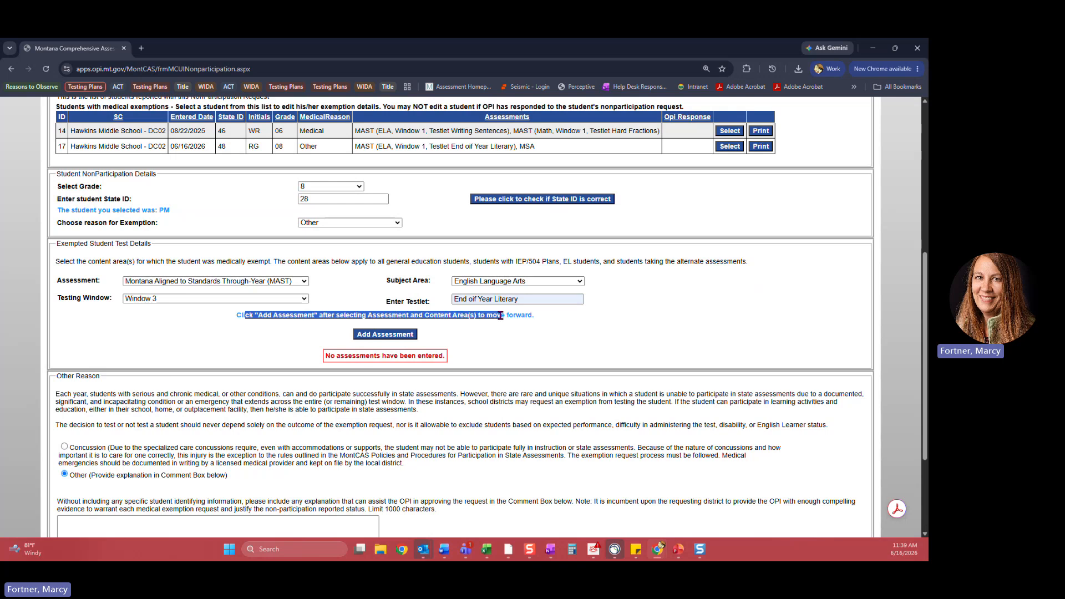
{"action": "left_click", "coordinate": [482, 341]}
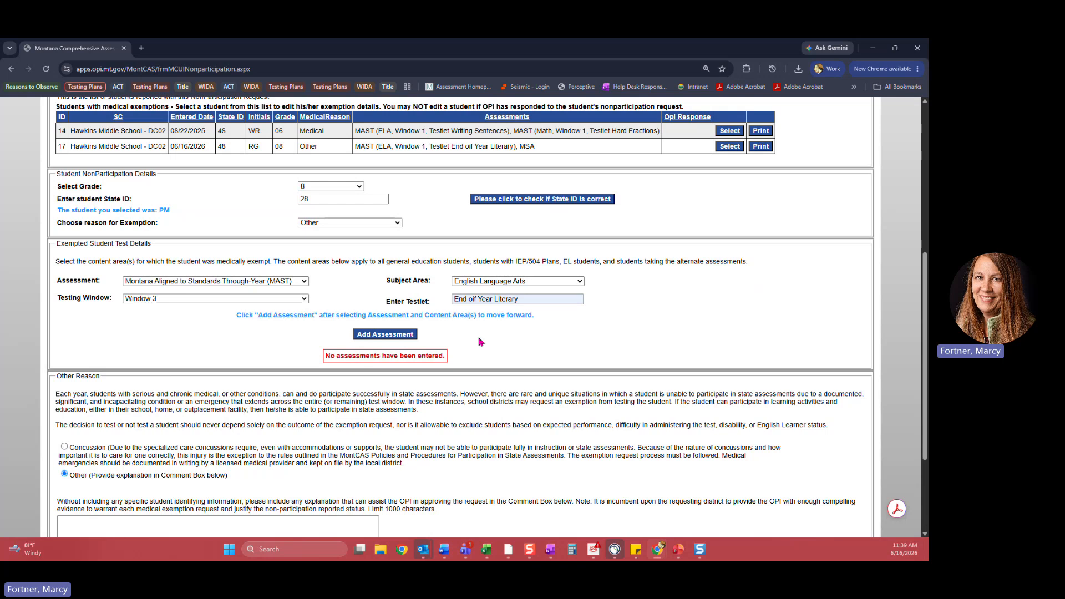
{"action": "left_click", "coordinate": [389, 335]}
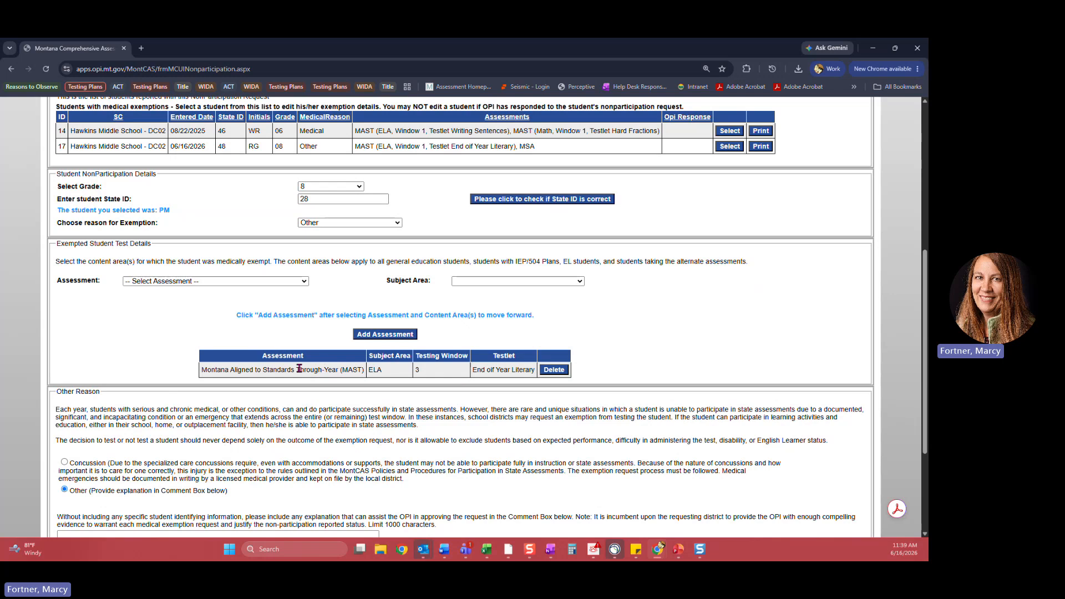
Step: Add the Montana Science Assessment (MSA) with the Science subject area to the exemption
{"action": "left_click", "coordinate": [305, 283]}
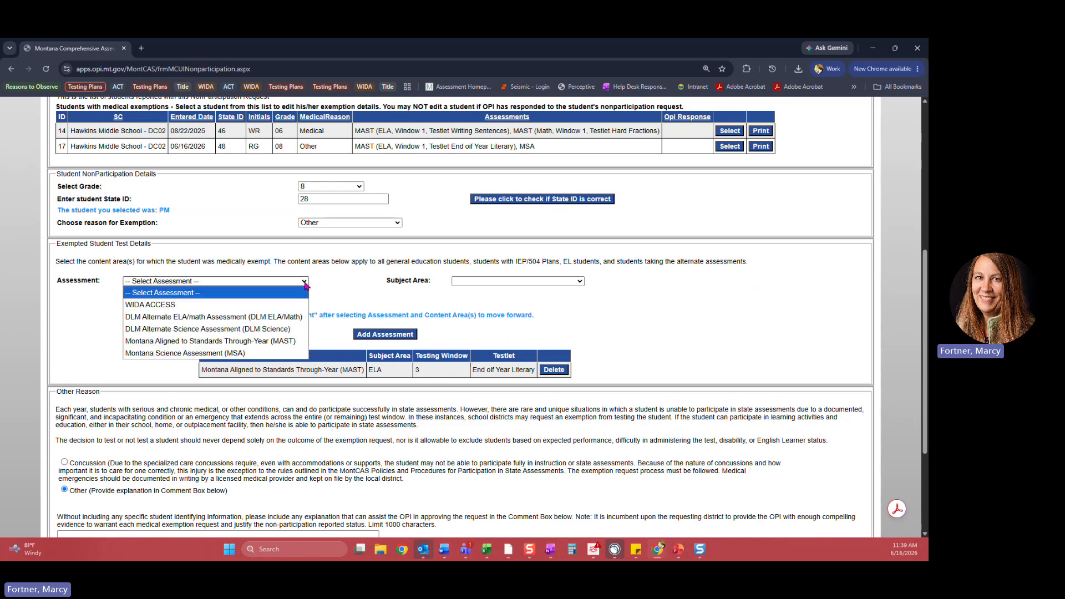
{"action": "left_click", "coordinate": [244, 354]}
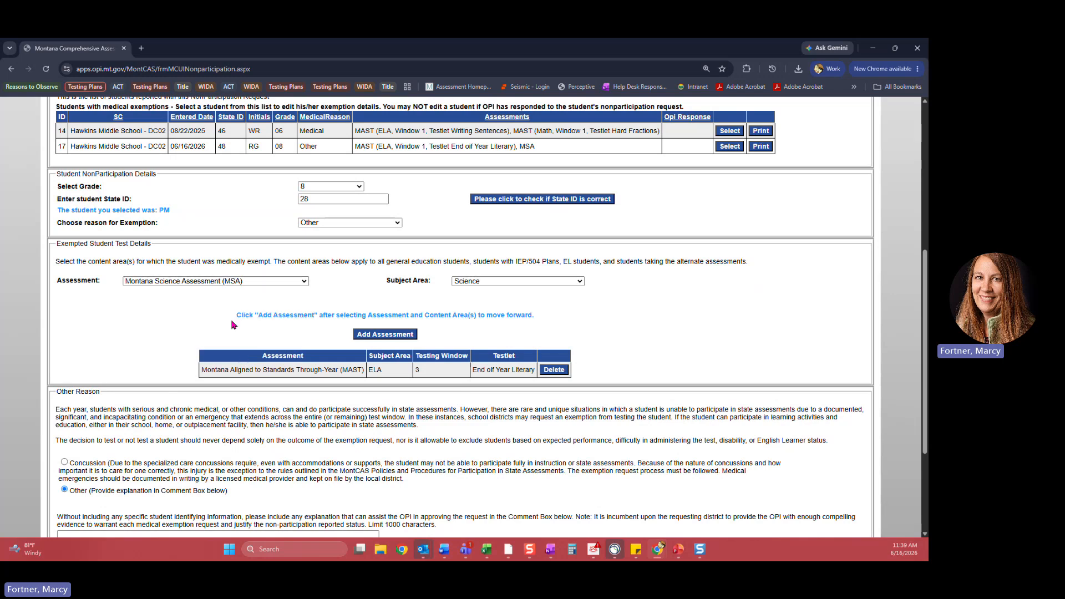
{"action": "left_click", "coordinate": [490, 287]}
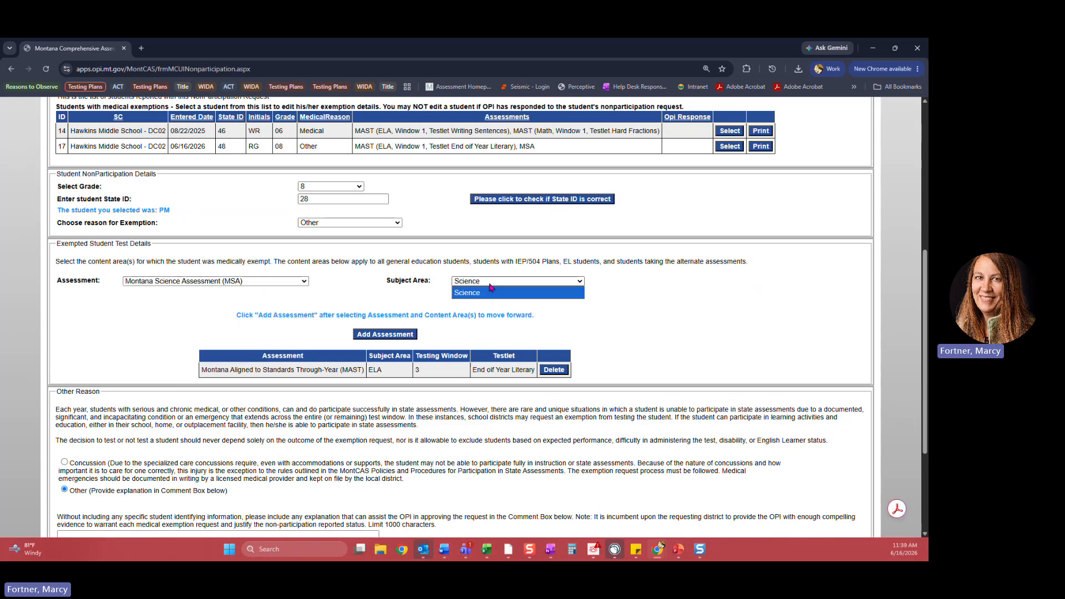
{"action": "left_click", "coordinate": [491, 293]}
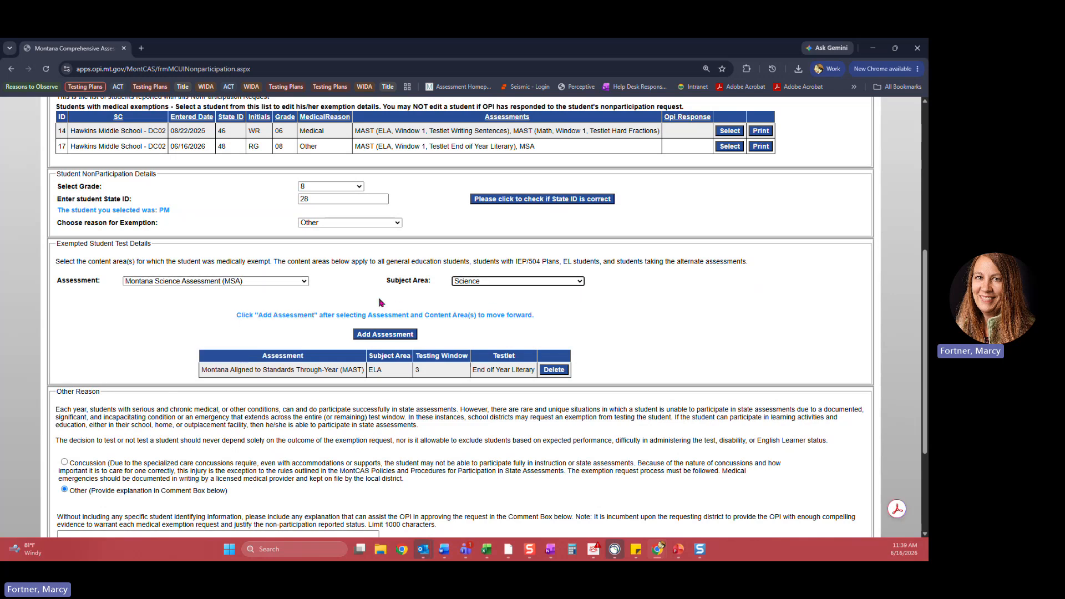
{"action": "left_click", "coordinate": [384, 336]}
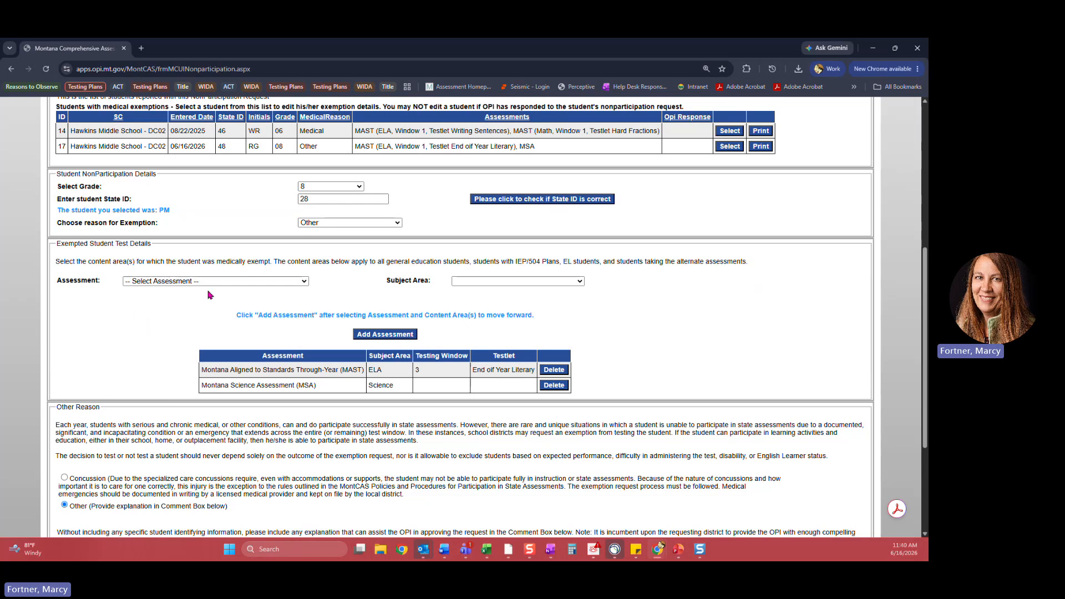
Step: Activate the comment box without entering an explanation, save the nonparticipation request, and highlight its new row in the reported student list
{"action": "scroll", "coordinate": [148, 308], "scroll_direction": "down", "scroll_amount": 3}
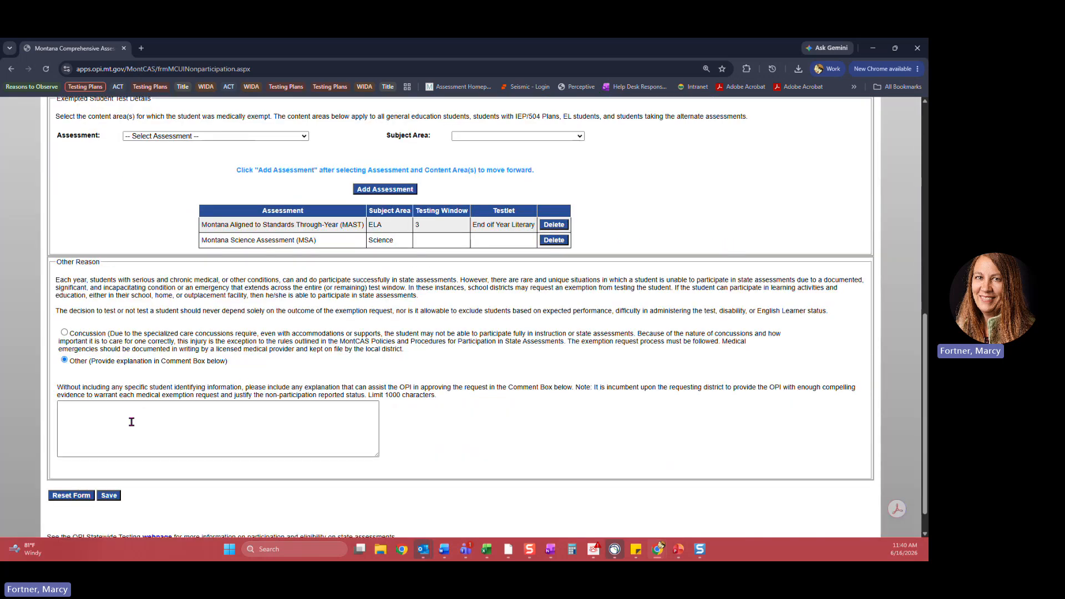
{"action": "left_click", "coordinate": [148, 422]}
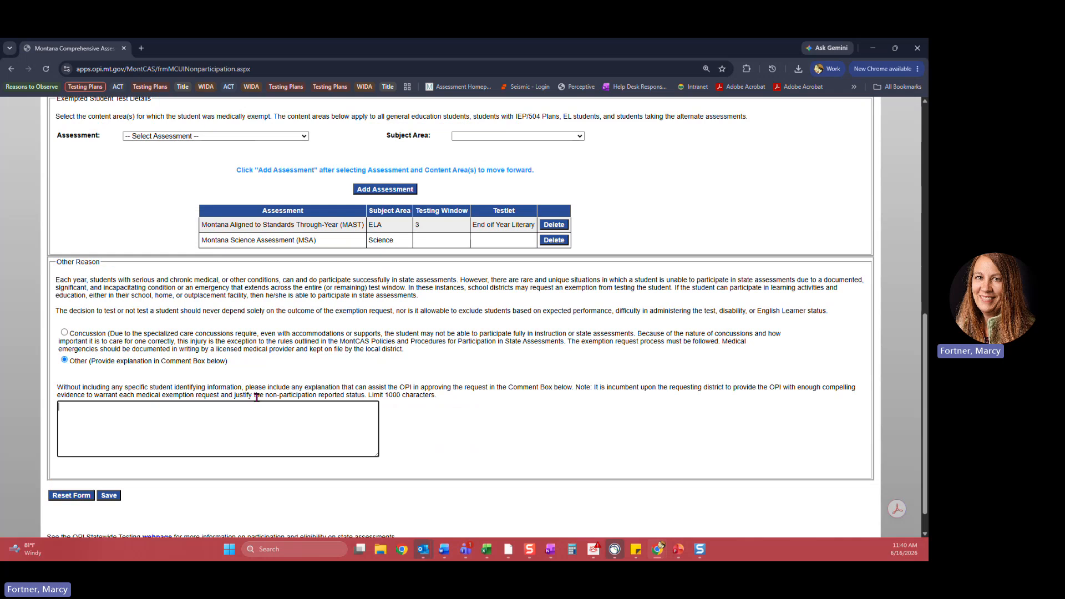
{"action": "left_click", "coordinate": [109, 495]}
{"action": "left_click", "coordinate": [109, 465]}
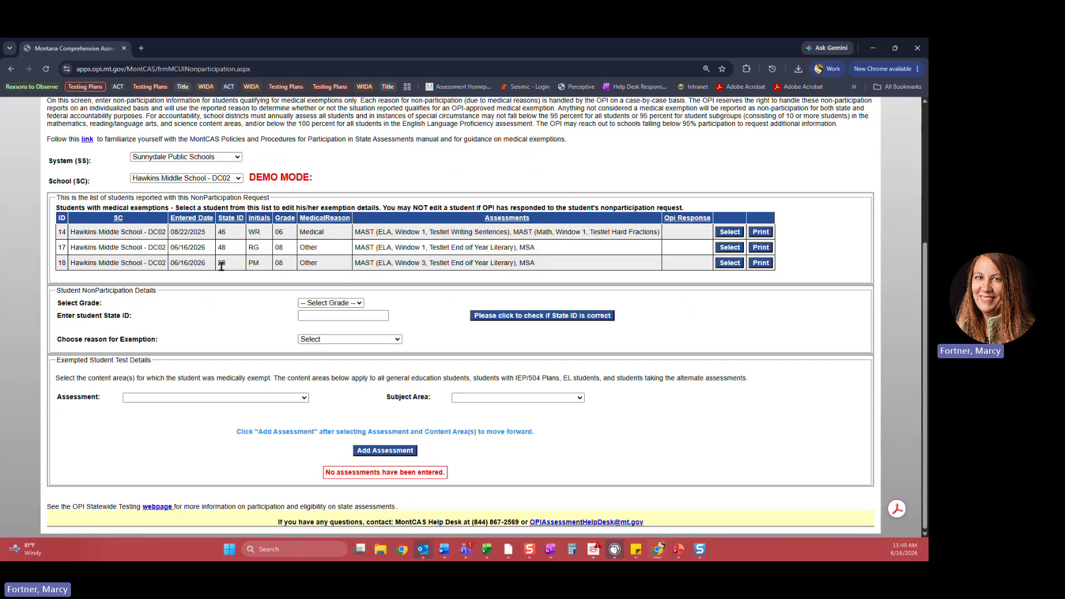
{"action": "left_click_drag", "start_coordinate": [79, 263], "coordinate": [404, 263]}
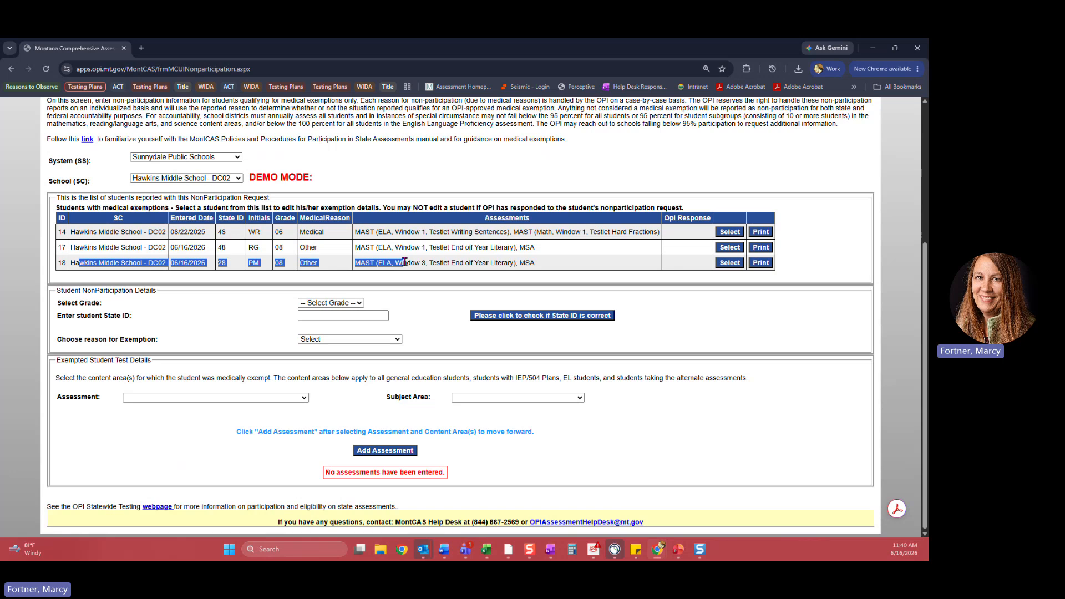
{"action": "left_click", "coordinate": [211, 461]}
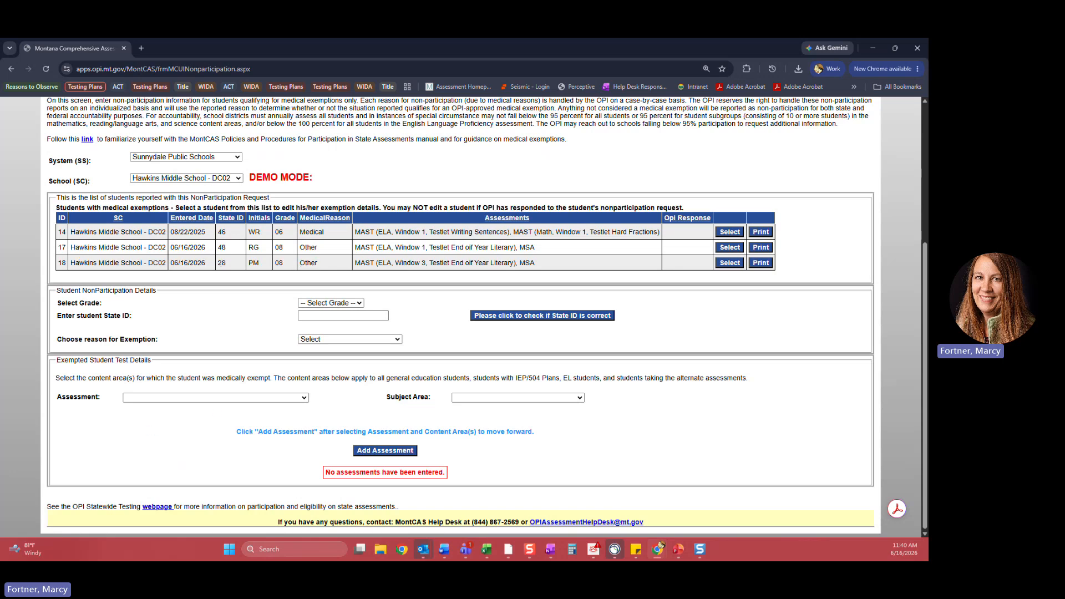
Step: Minimize the browser and advance the presentation to the slide linking the MontCAS participation policies and Appendices A, B and C
{"action": "left_click", "coordinate": [875, 49]}
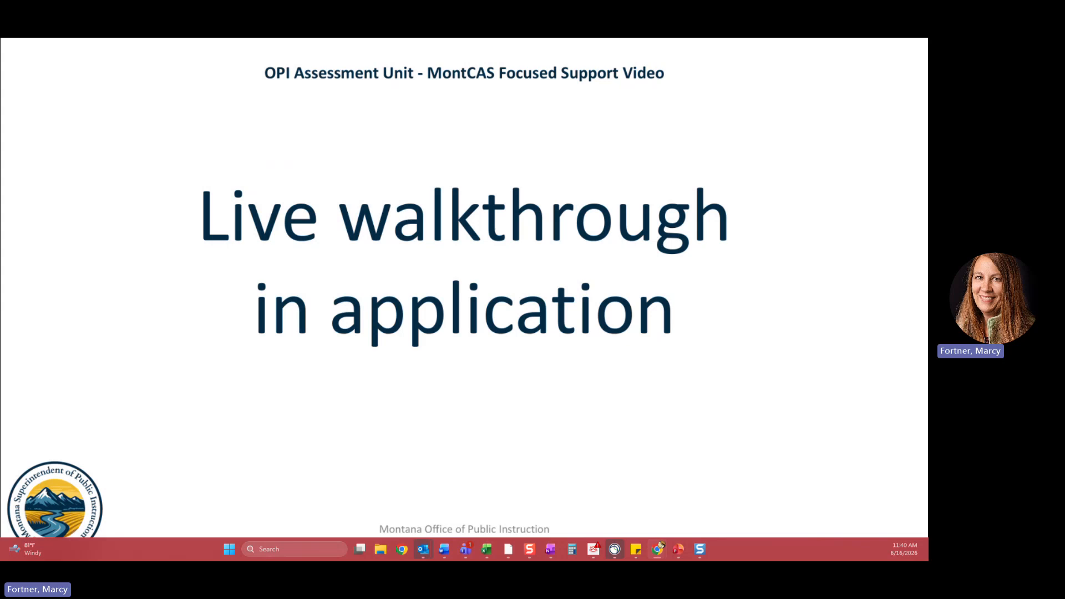
{"action": "key", "text": "Right"}
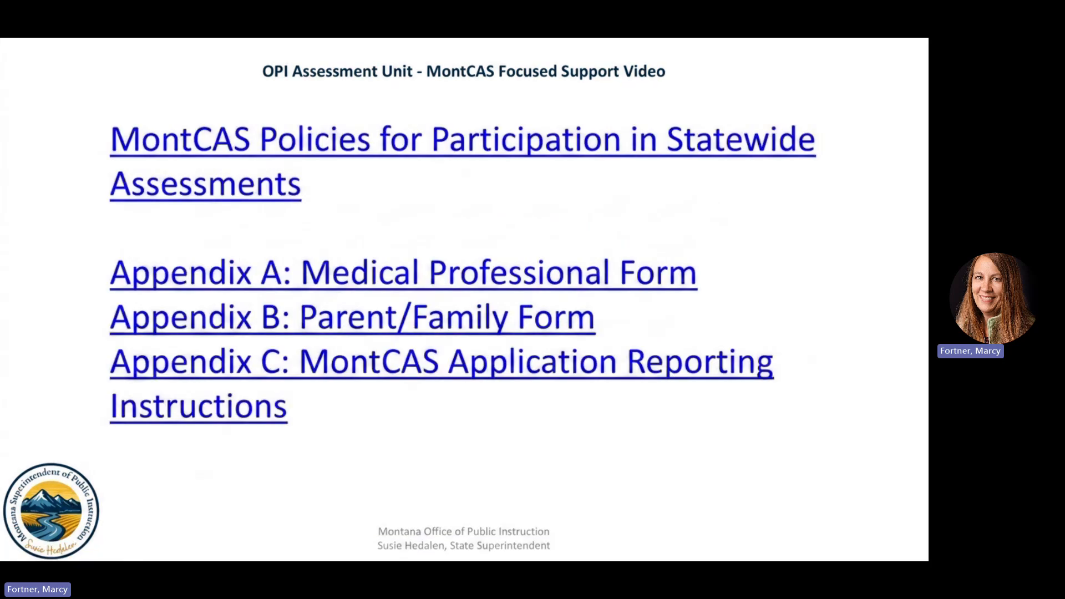